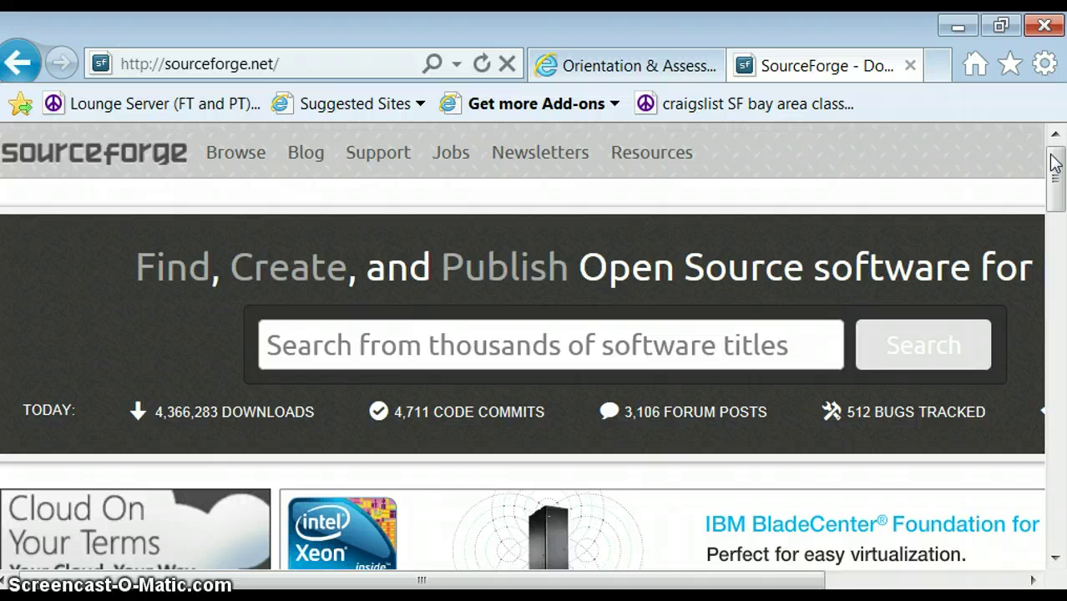
# Browse SourceForge to the Business & Enterprise > Financial software listing
pyautogui.moveTo(1054, 162); pyautogui.dragTo(1048, 232)
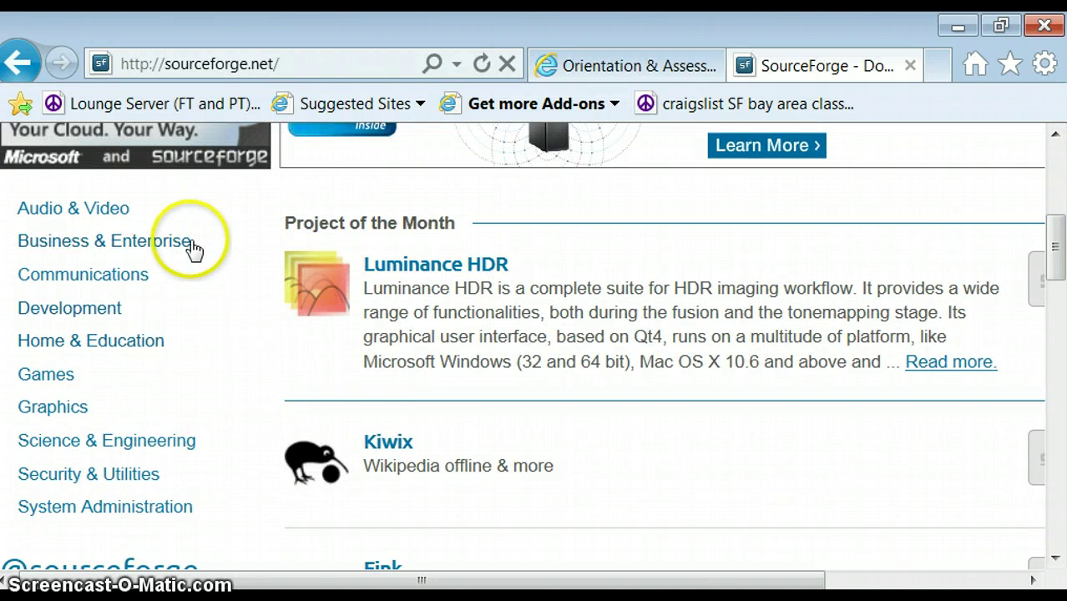
pyautogui.click(121, 249)
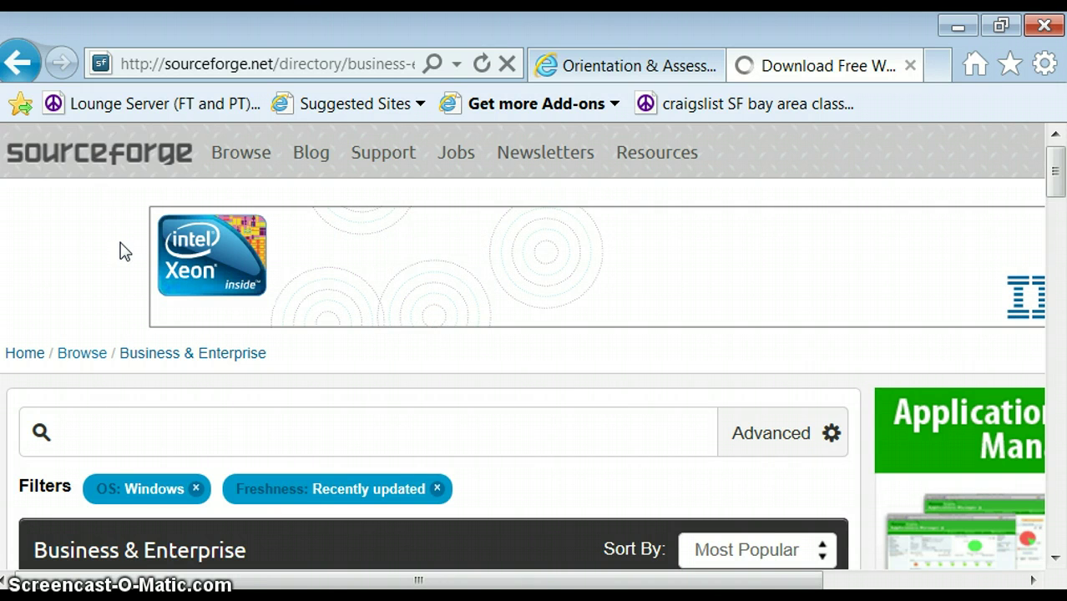
pyautogui.moveTo(1057, 171); pyautogui.dragTo(1057, 235)
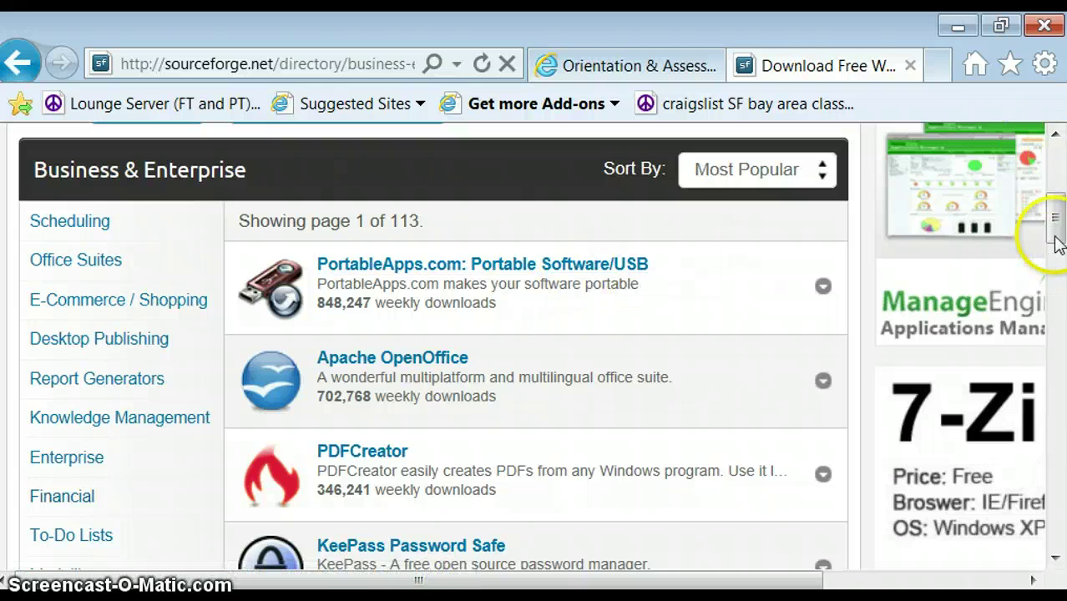
pyautogui.moveTo(1057, 228); pyautogui.dragTo(1056, 235)
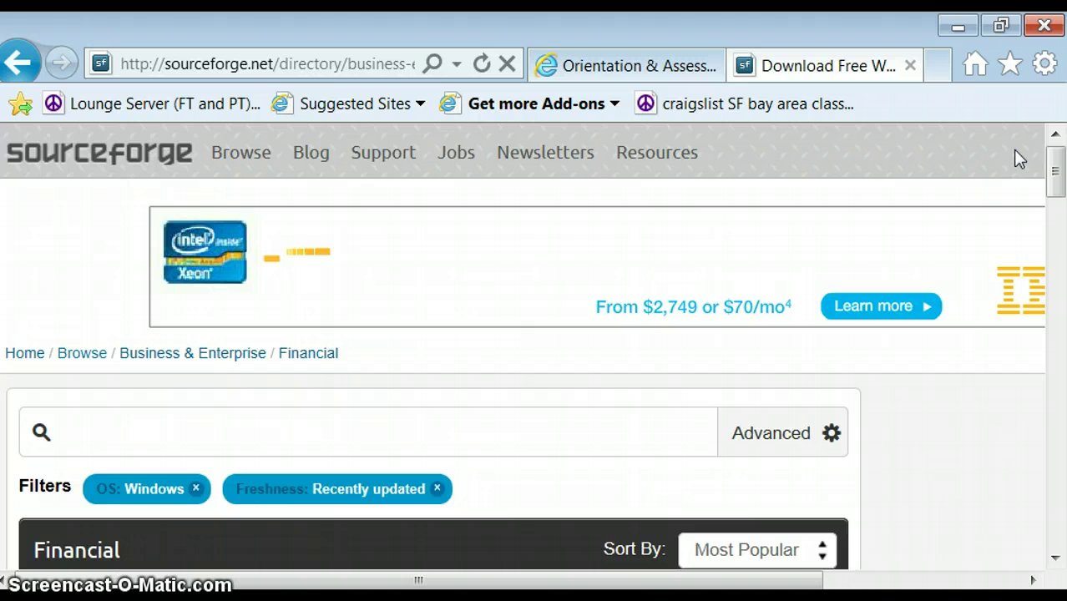
# Dismiss the Adobe Flash Player add-on bar and scroll the Financial list toward Money Manager Ex
pyautogui.scroll(-3, 988, 324)
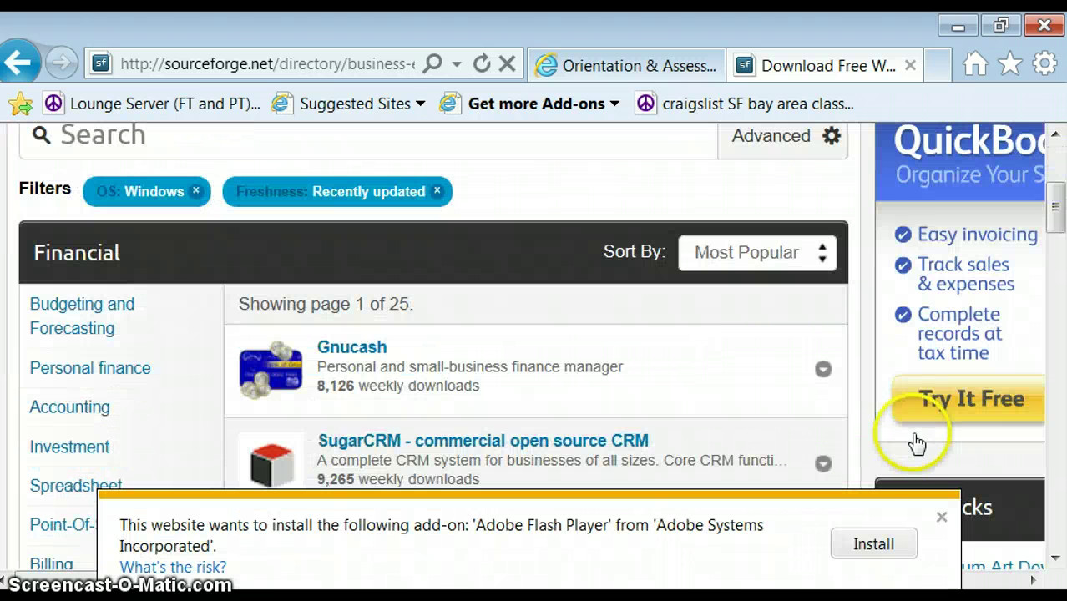
pyautogui.click(941, 518)
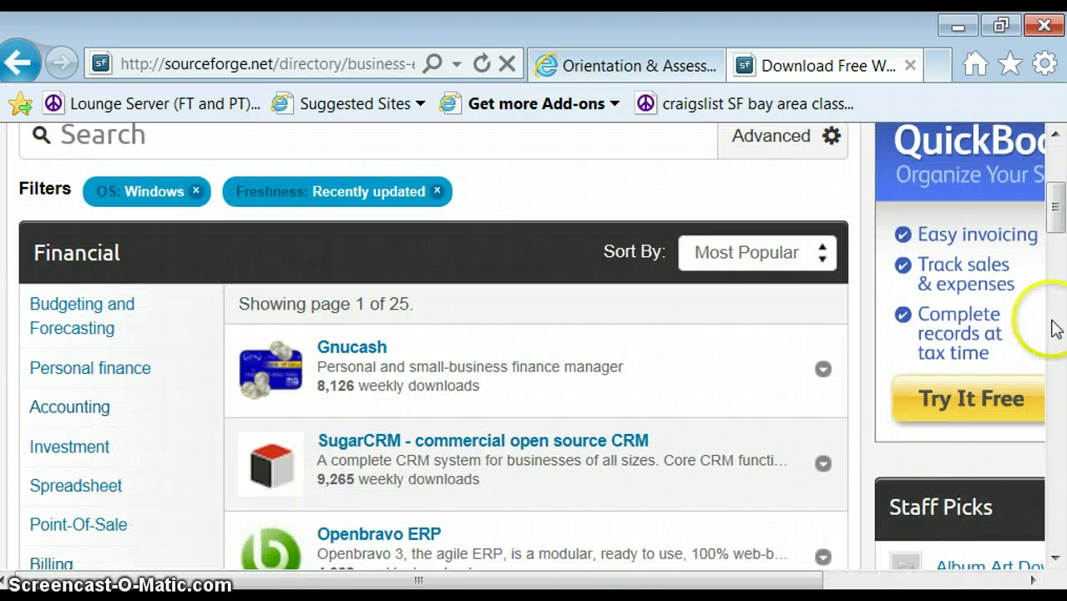
pyautogui.moveTo(1054, 192); pyautogui.dragTo(1051, 321)
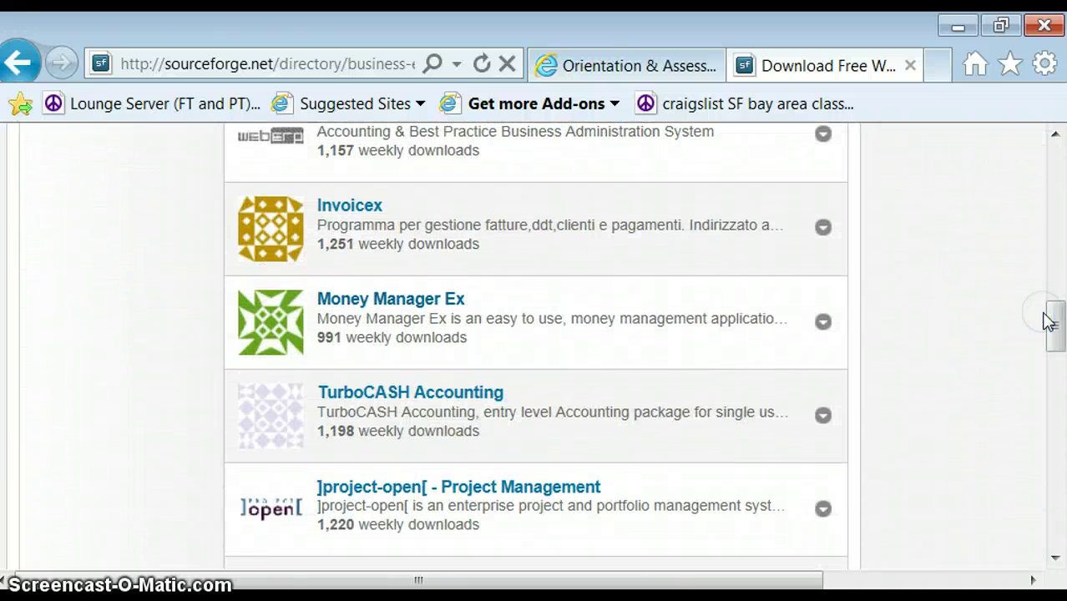
# Expand the Money Manager Ex entry to show its 991 weekly downloads and 86.0% rating
pyautogui.click(510, 299)
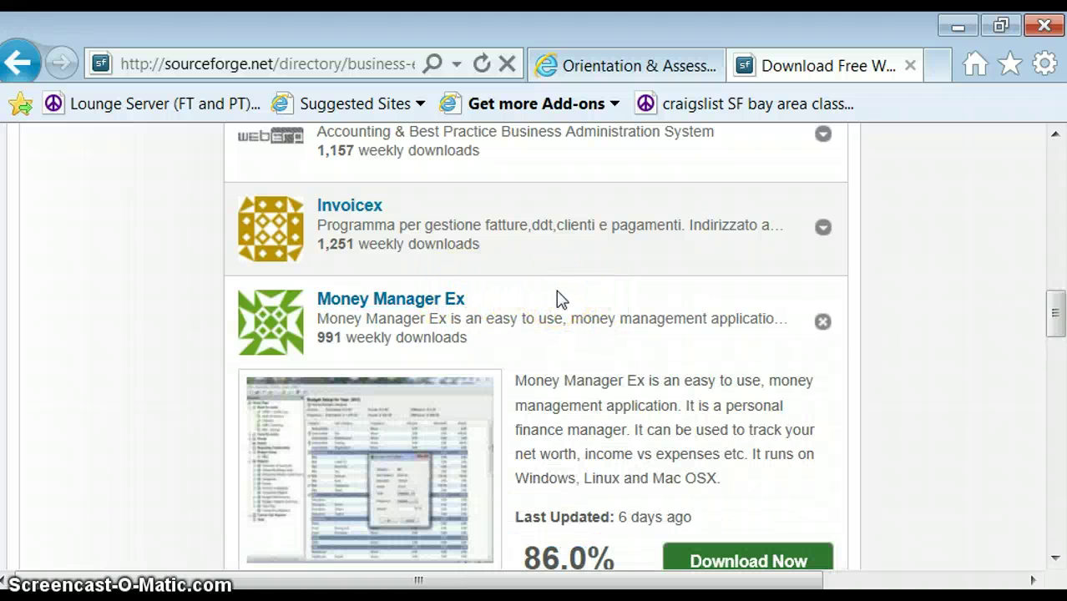
pyautogui.moveTo(1050, 310); pyautogui.dragTo(1059, 332)
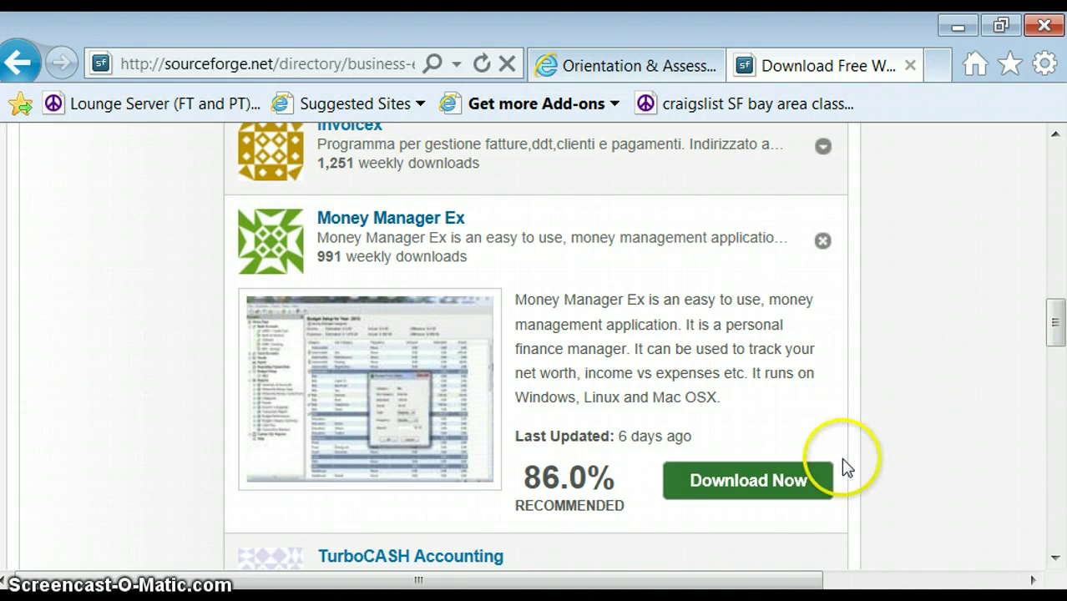
# Download and save mmex_0.9.9.0_win32_setup.exe, then run the installer
pyautogui.click(769, 484)
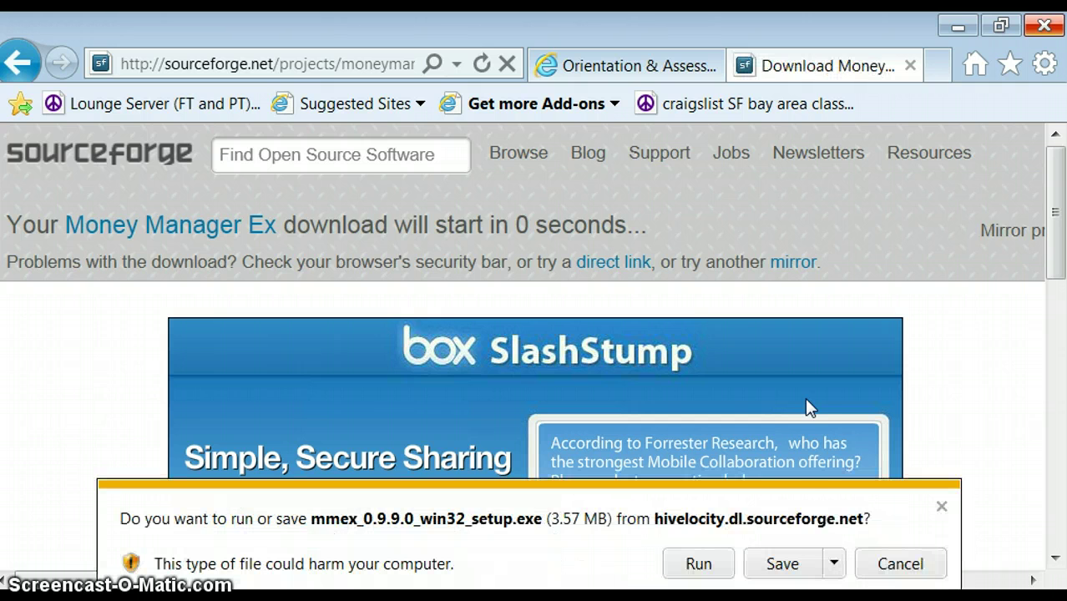
pyautogui.click(782, 564)
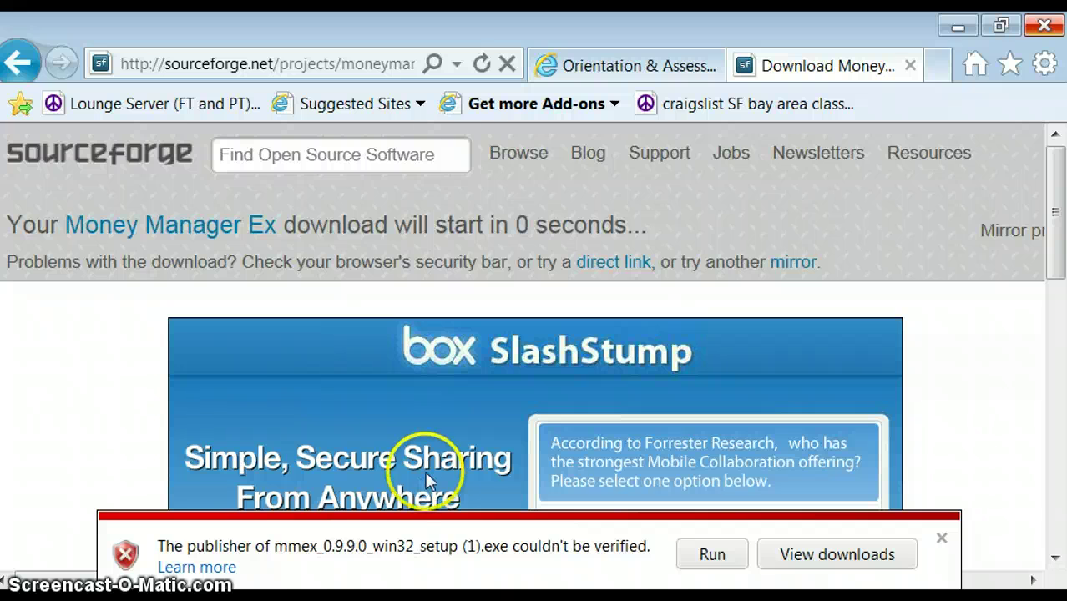
pyautogui.click(712, 557)
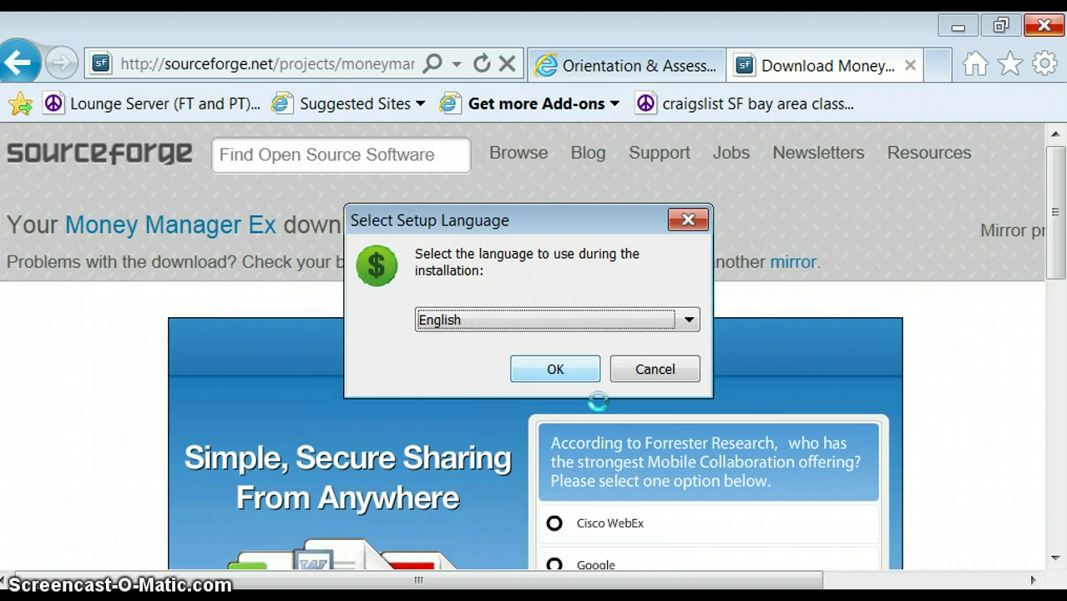
# Choose English as the setup language and accept the MoneyManagerEX license agreement
pyautogui.click(553, 368)
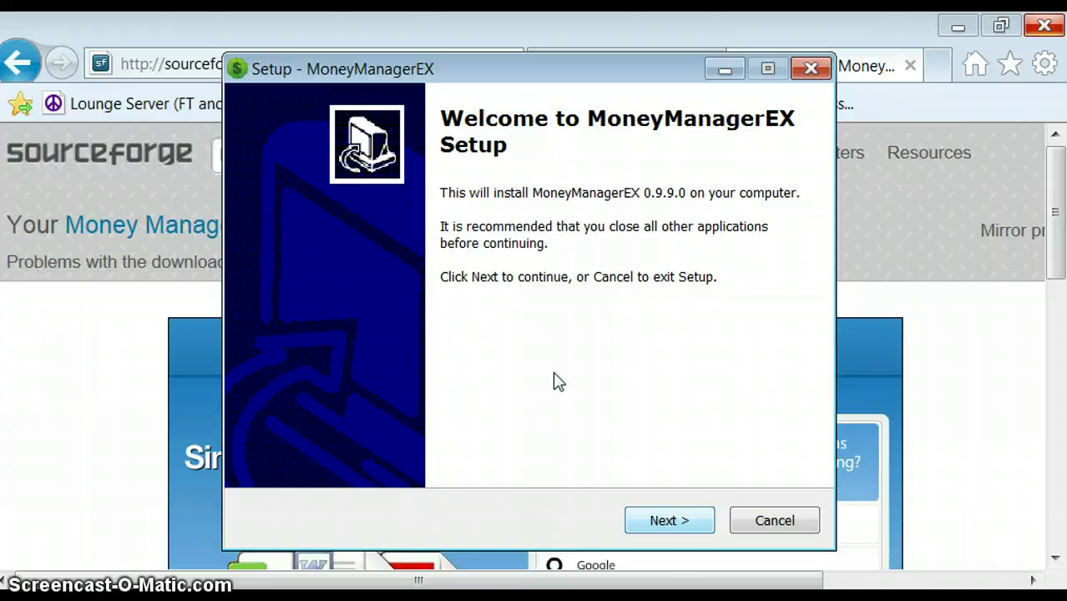
pyautogui.click(647, 535)
pyautogui.click(663, 529)
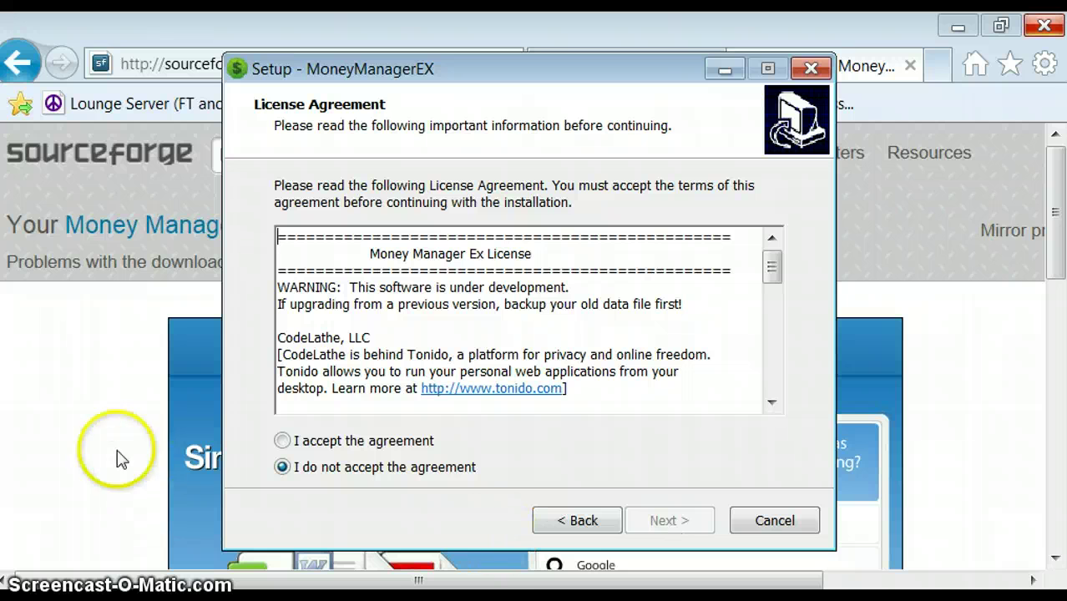
pyautogui.click(282, 441)
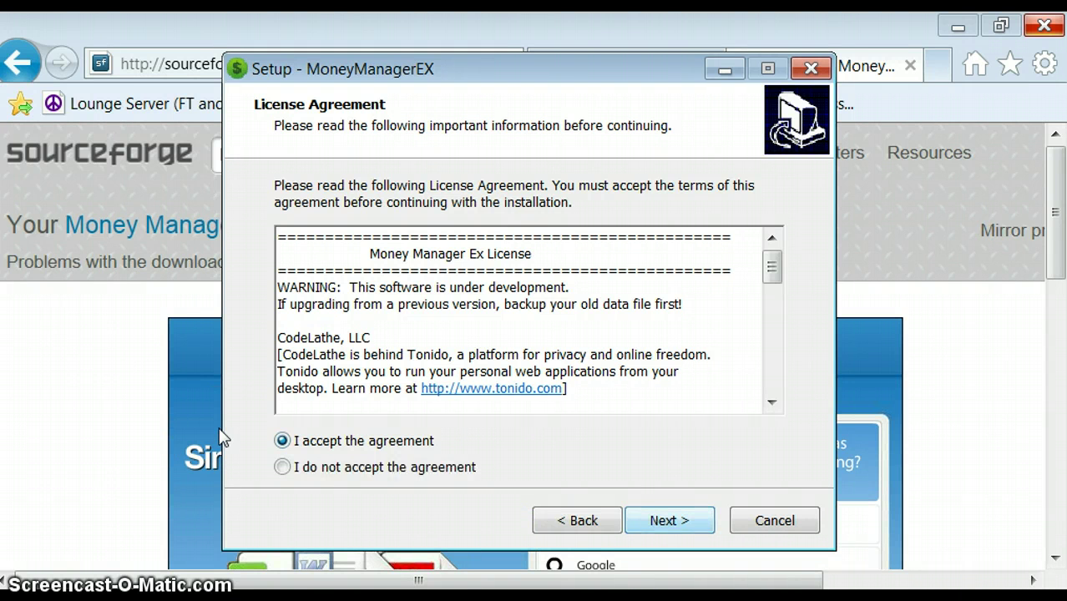
pyautogui.press('Return')
pyautogui.press('Return')
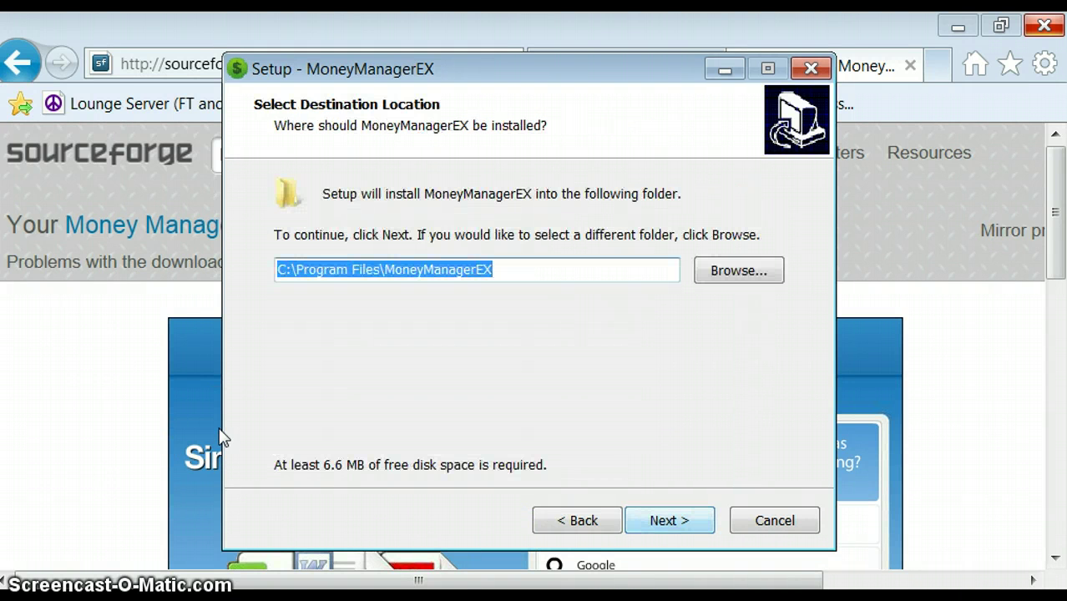
pyautogui.press('Return')
pyautogui.press('Return')
# Install into C:\Program Files\MoneyManagerEX with a desktop icon, then finish and launch the program
pyautogui.click(667, 519)
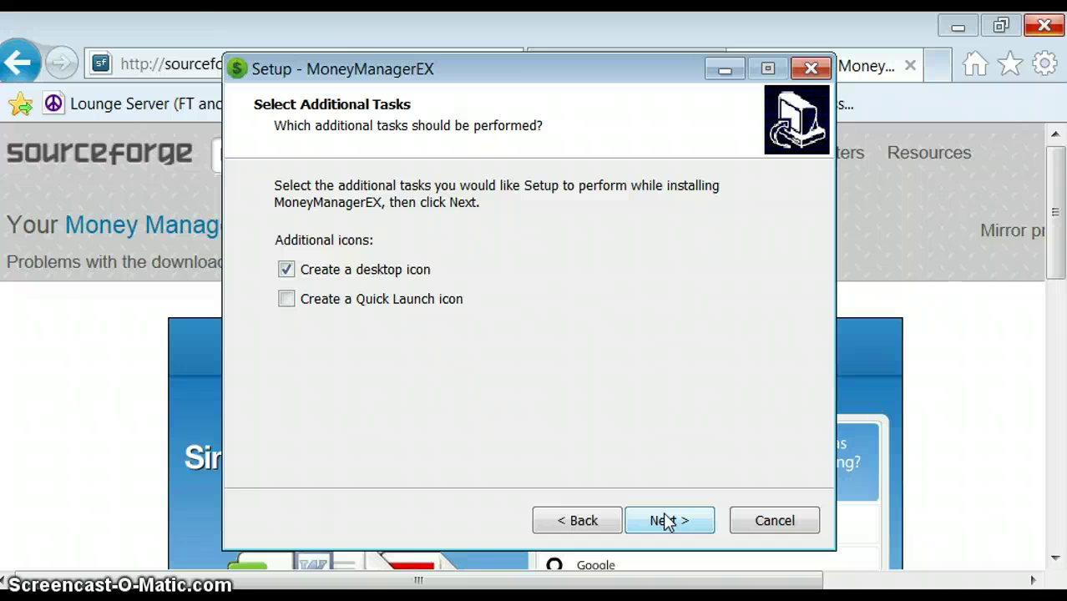
pyautogui.click(667, 521)
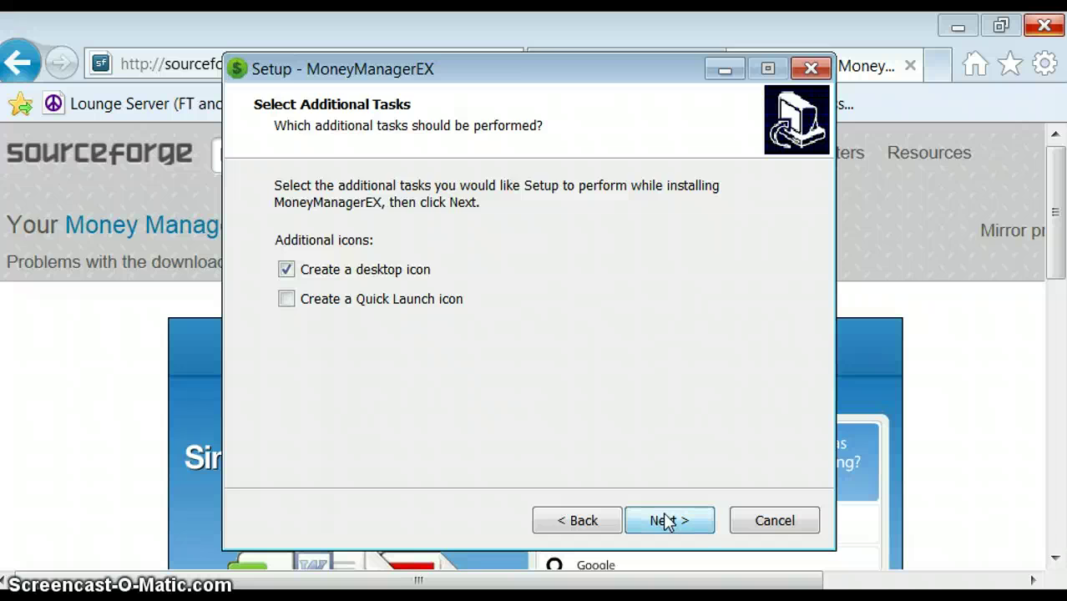
pyautogui.click(667, 521)
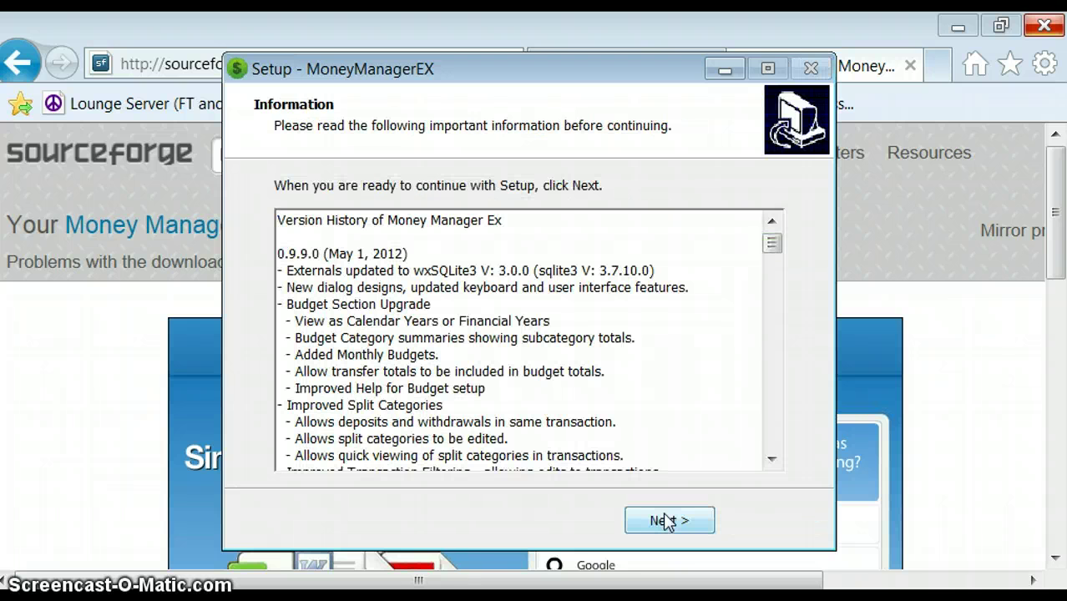
pyautogui.click(668, 521)
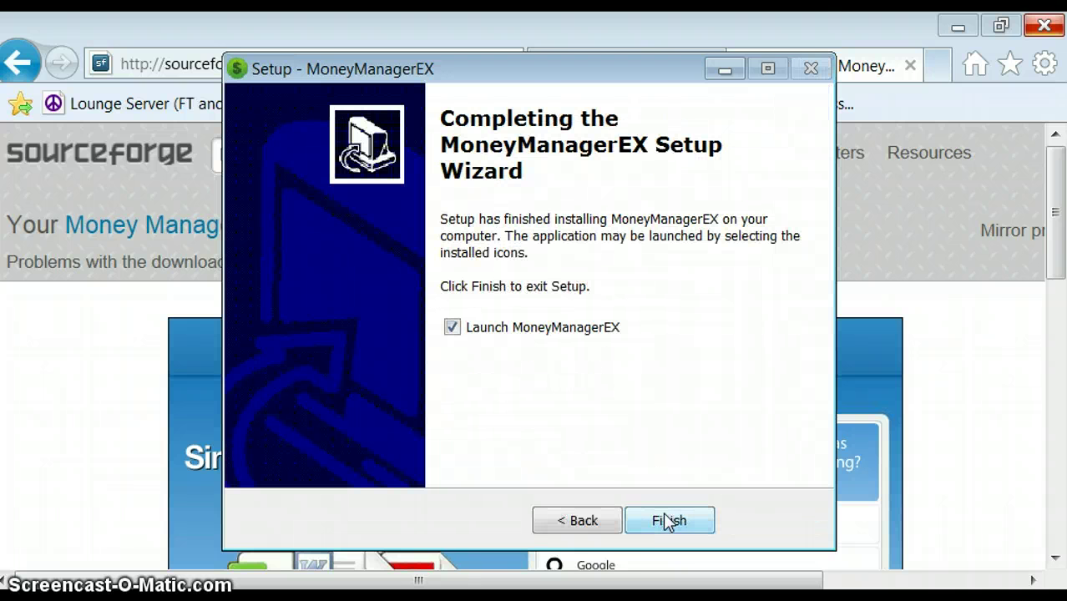
pyautogui.click(668, 521)
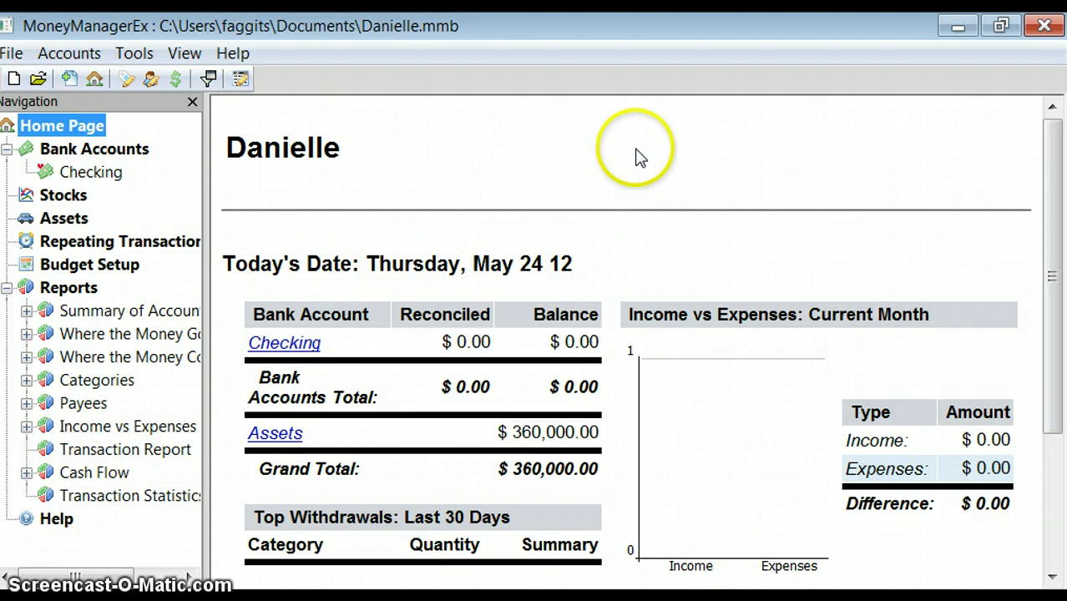
pyautogui.click(23, 52)
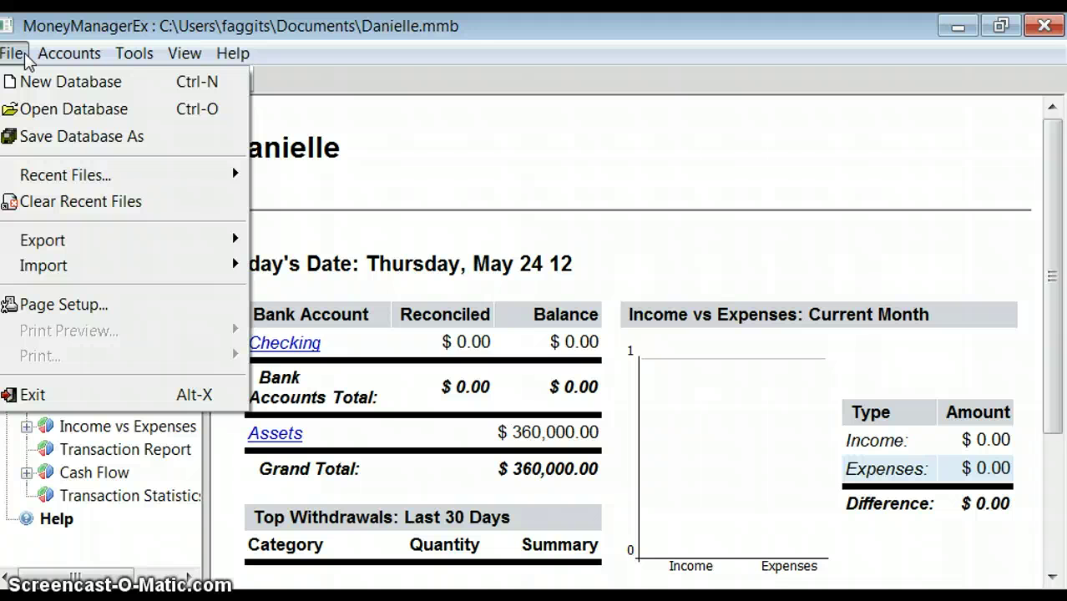
pyautogui.click(68, 53)
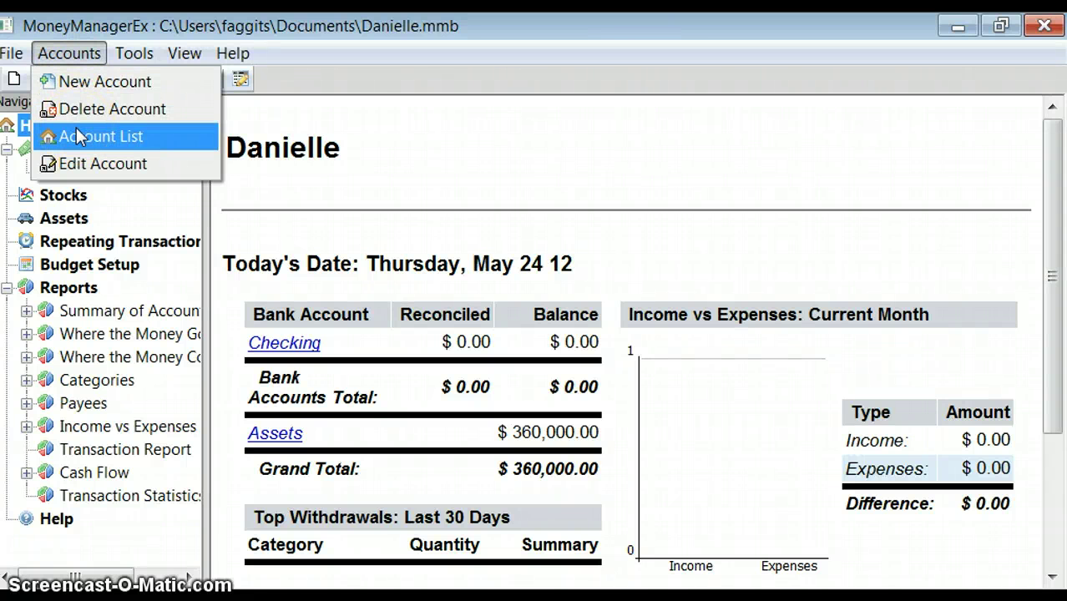
pyautogui.moveTo(133, 57)
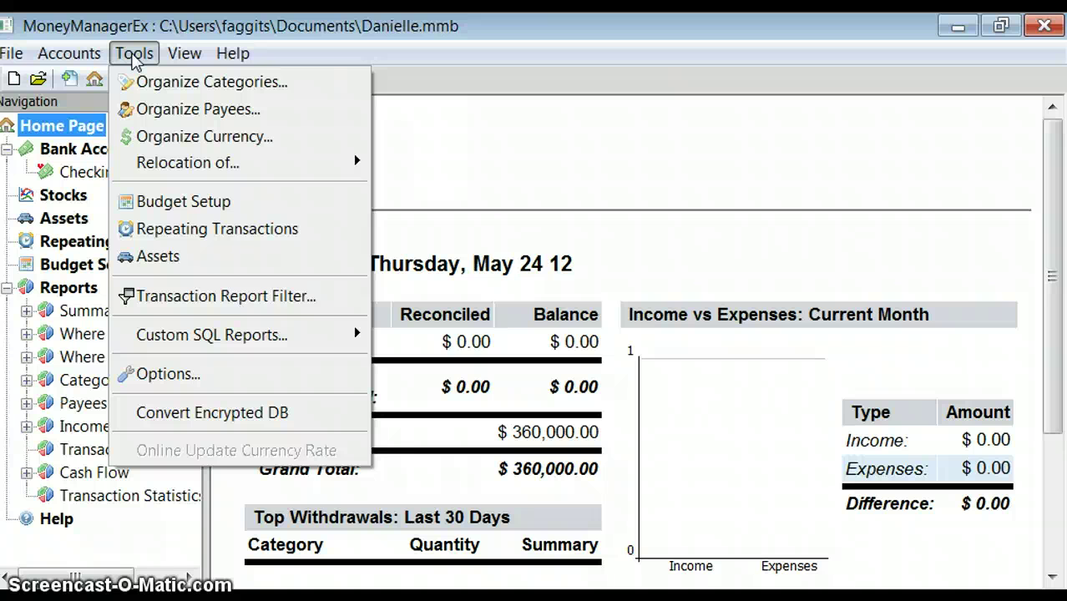
pyautogui.moveTo(132, 57); pyautogui.dragTo(177, 57)
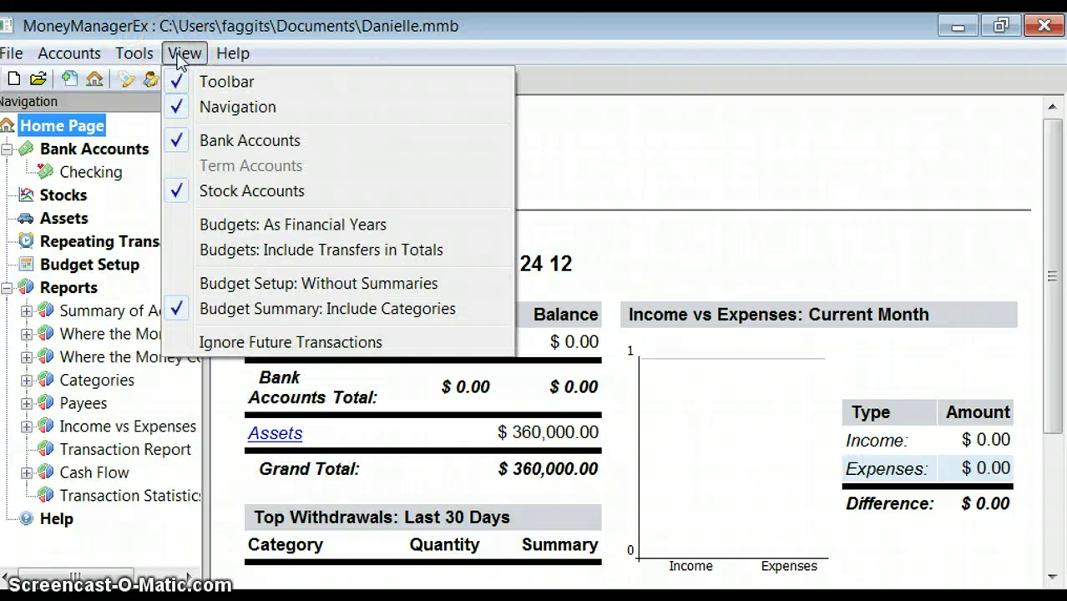
pyautogui.click(136, 127)
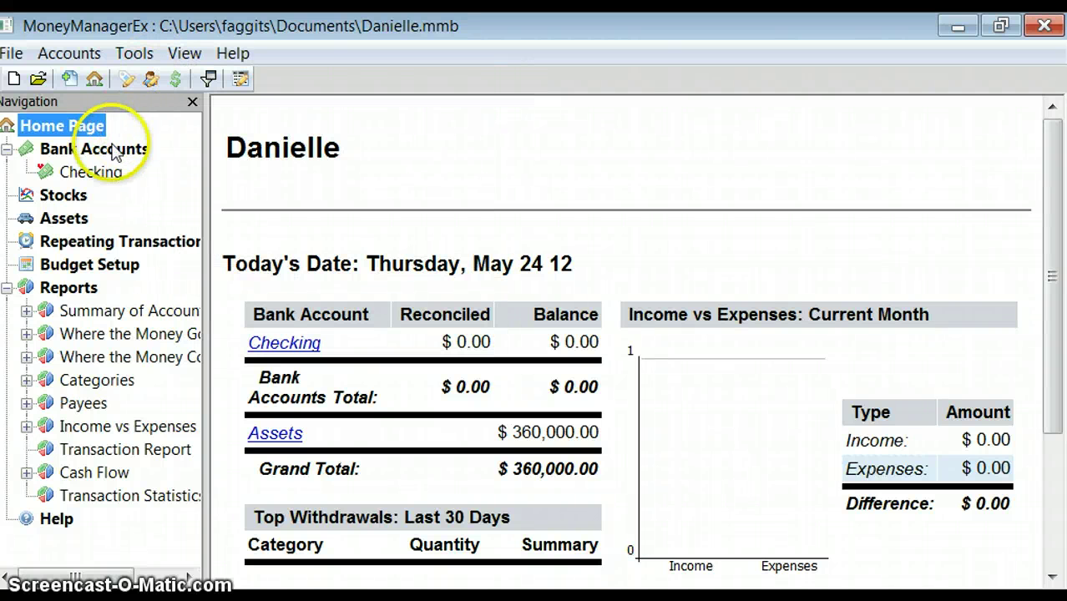
pyautogui.click(102, 148)
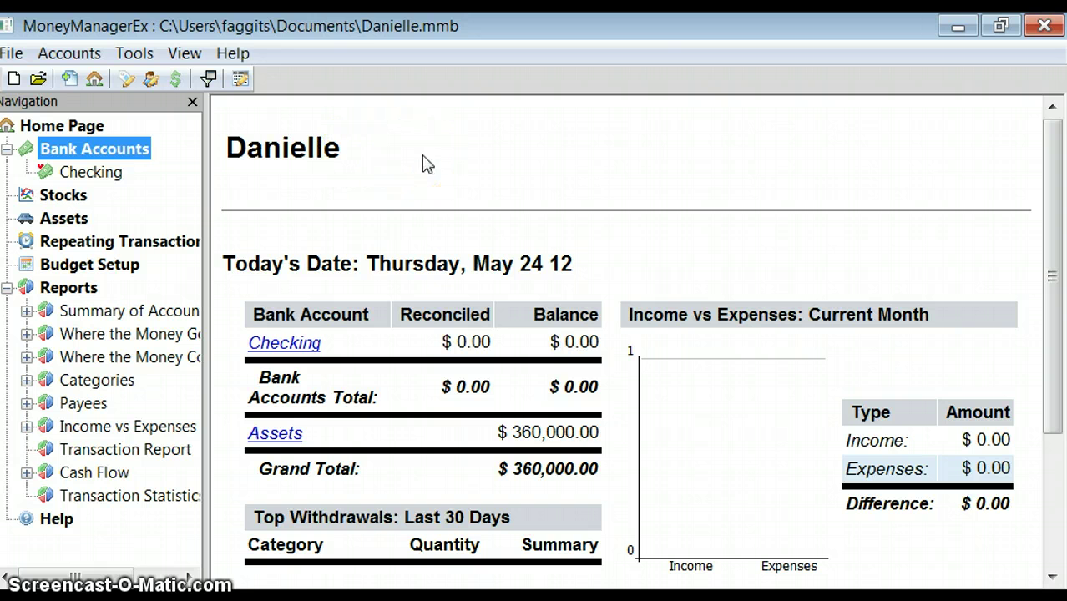
pyautogui.moveTo(423, 164); pyautogui.dragTo(240, 148)
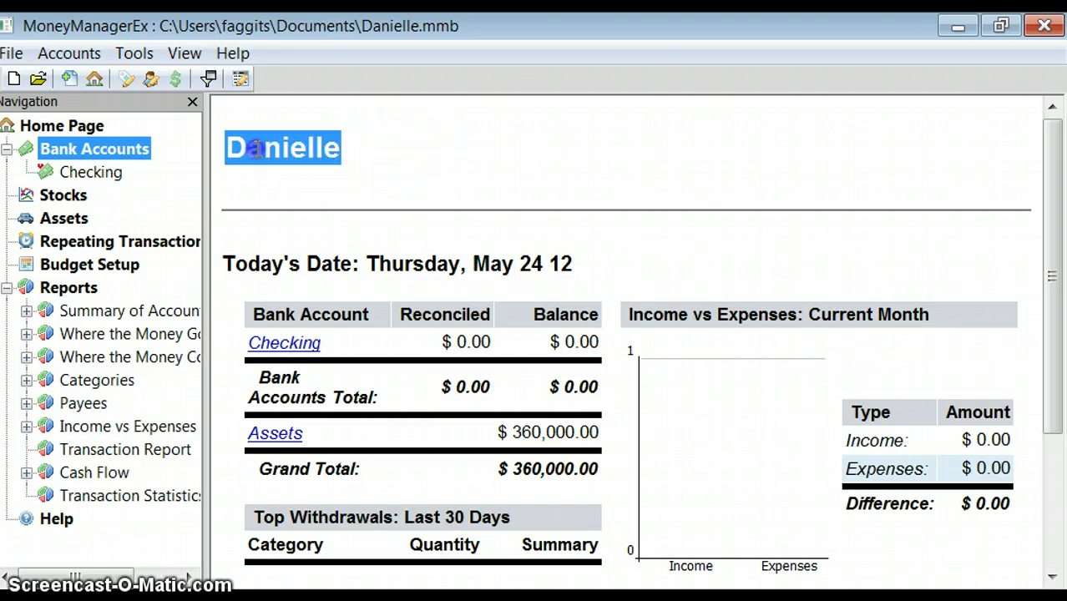
# Open the Checking account's details and replace its name with the owner's first name
pyautogui.rightClick(76, 154)
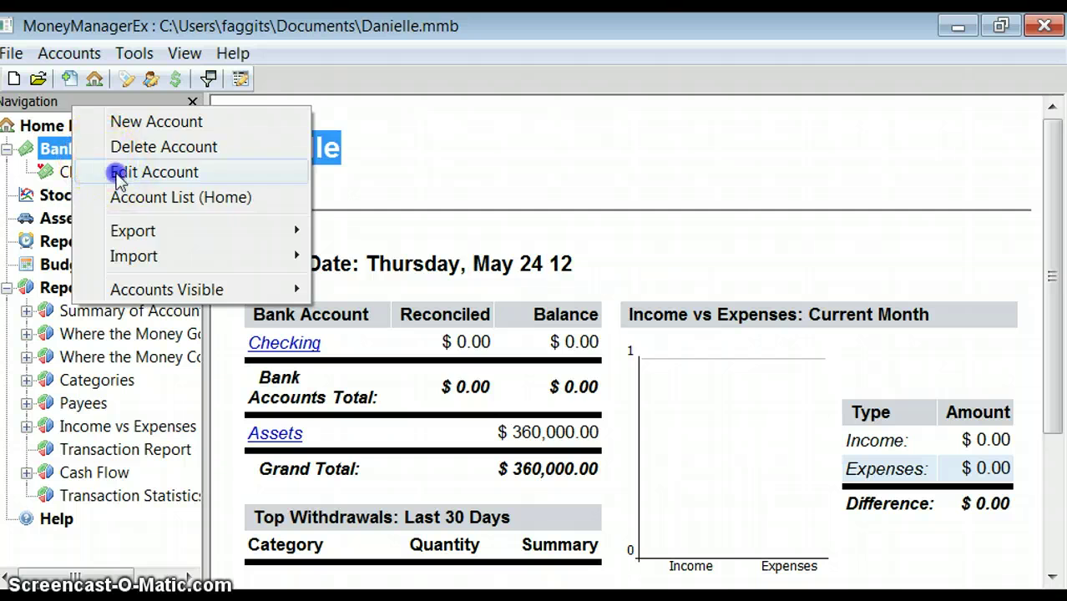
pyautogui.click(126, 173)
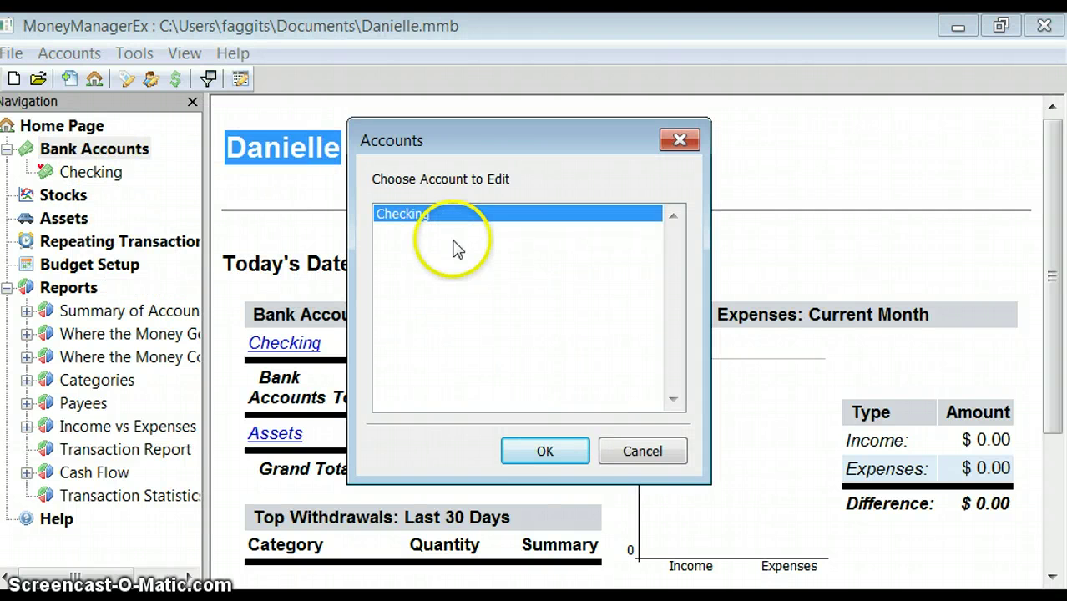
pyautogui.click(576, 452)
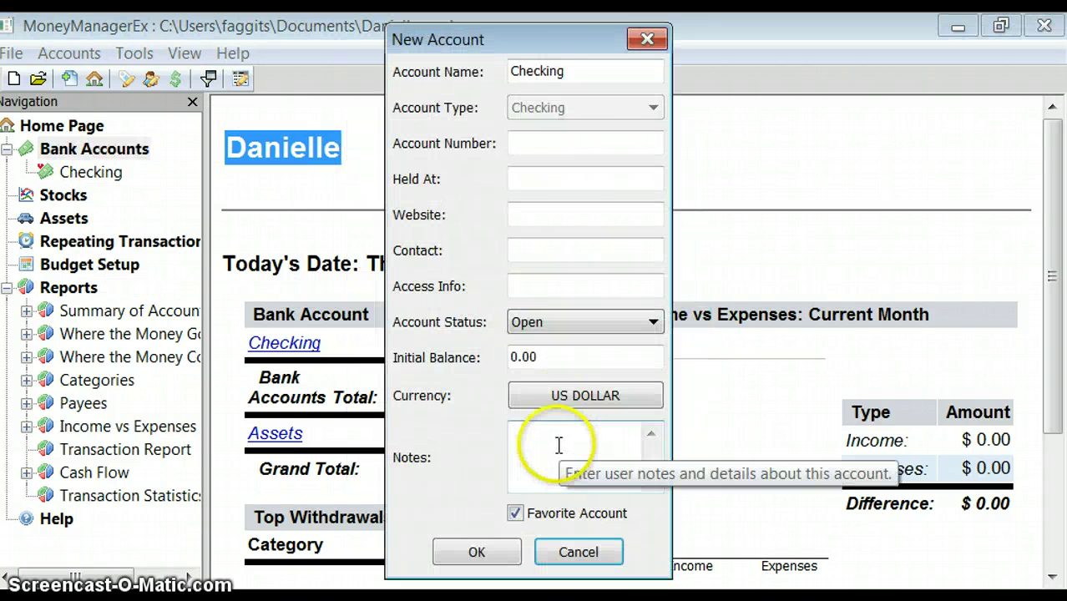
pyautogui.click(574, 70)
pyautogui.moveTo(573, 71); pyautogui.dragTo(512, 71)
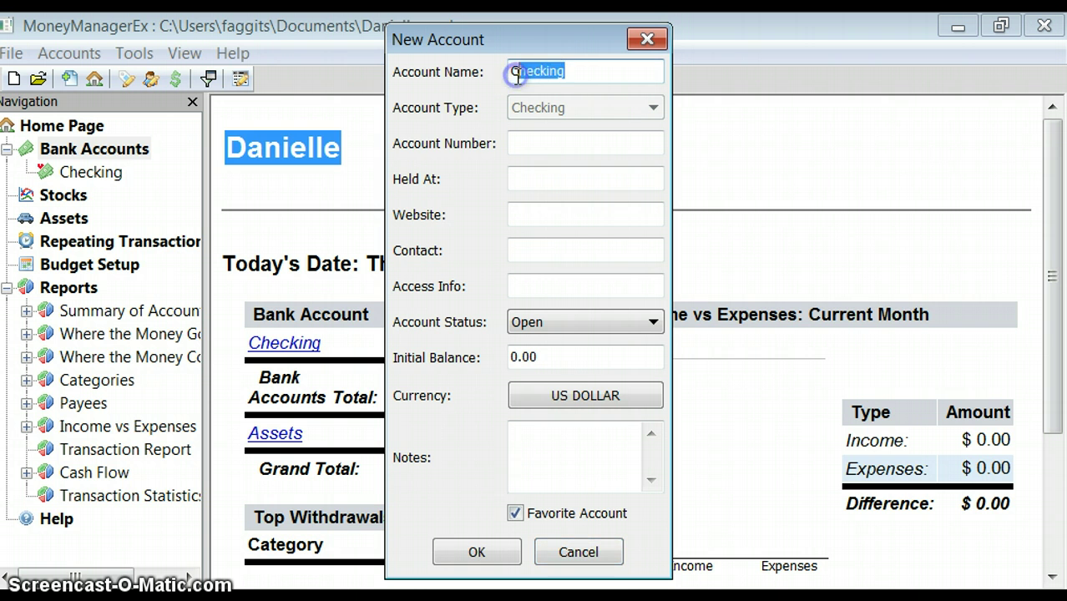
pyautogui.press('BackSpace')
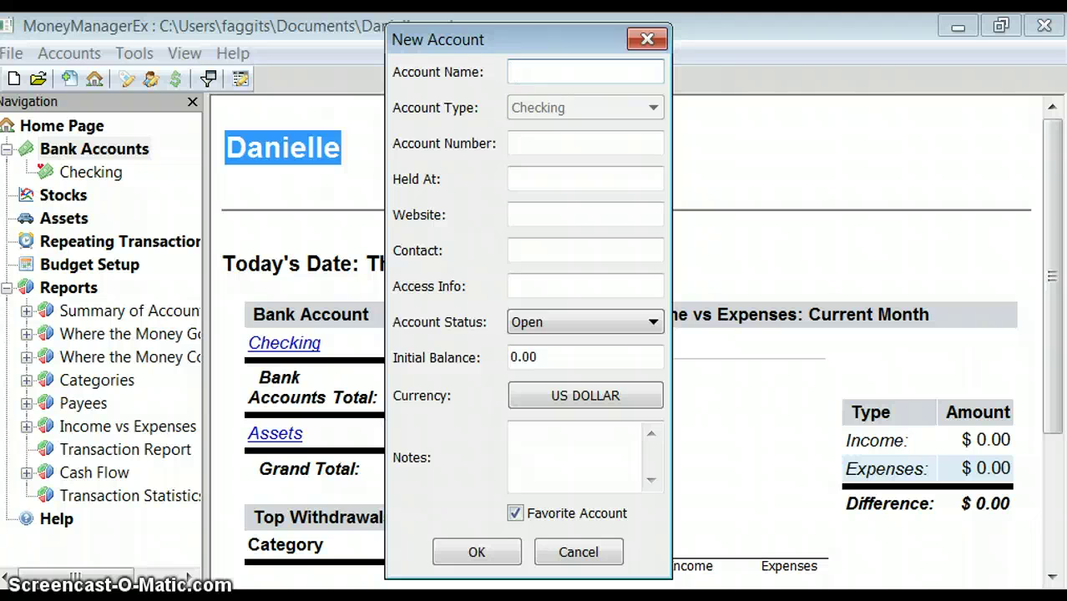
pyautogui.write('Danielle')
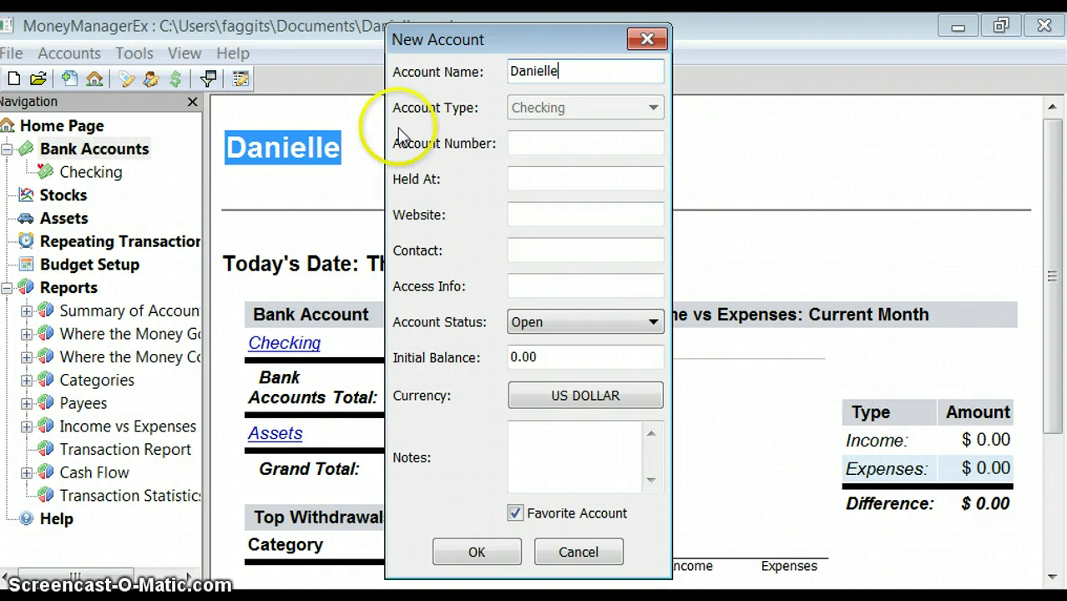
# Set the account's Held At field to Well Fargo
pyautogui.click(578, 147)
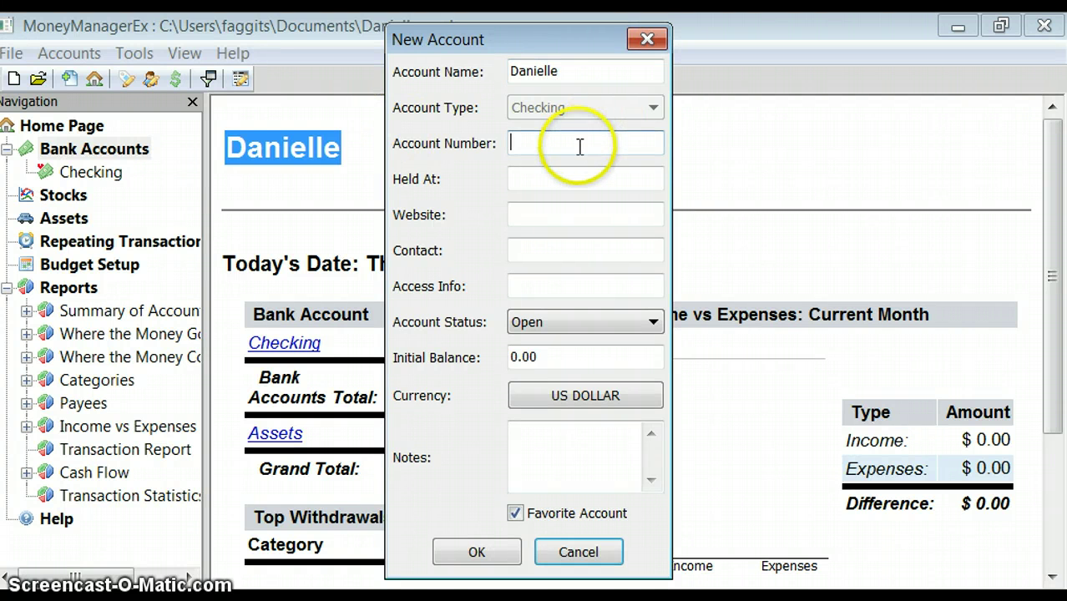
pyautogui.click(552, 143)
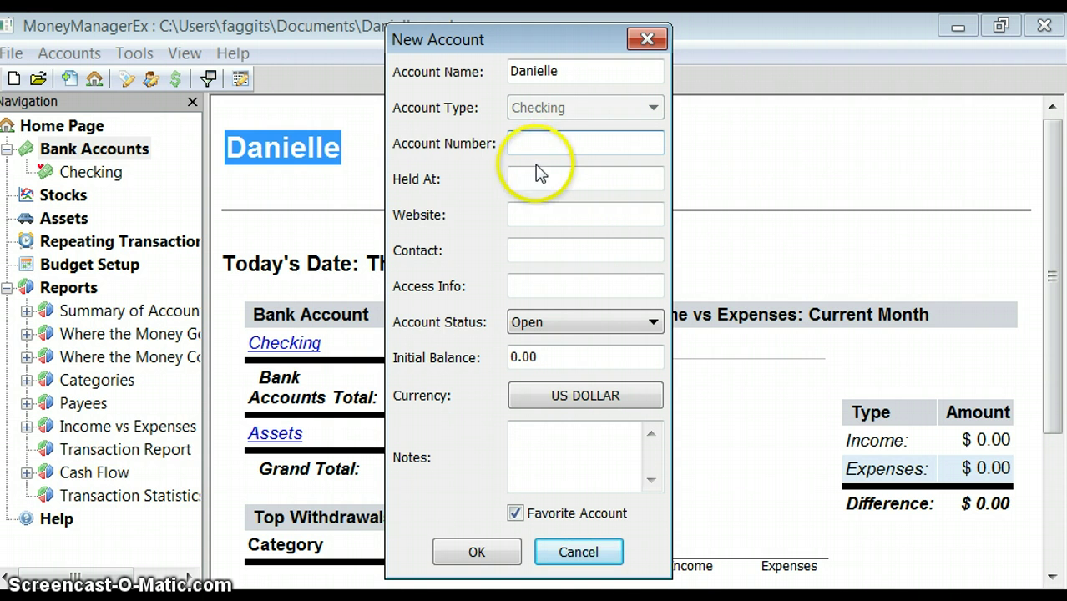
pyautogui.click(530, 173)
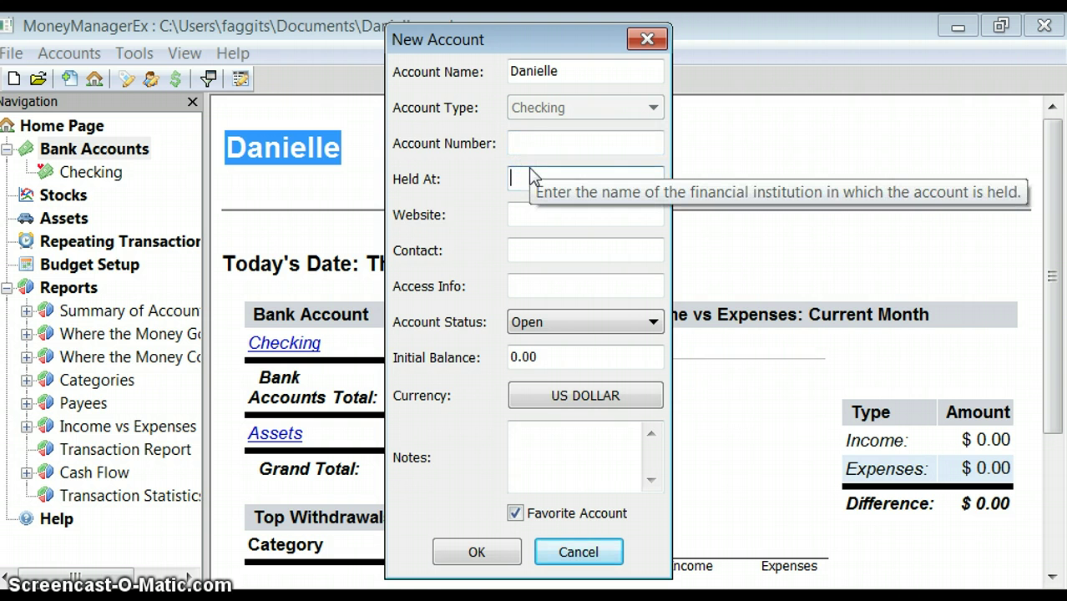
pyautogui.write('We')
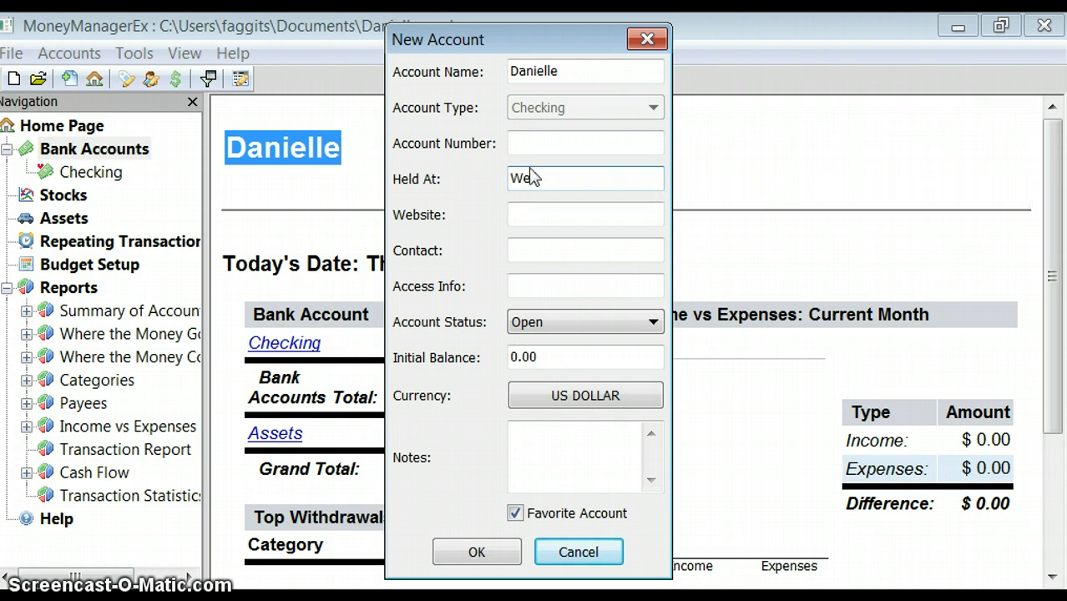
pyautogui.write('ll')
pyautogui.write('Fargo')
# Change the account's initial balance from 0.00 to 500.00
pyautogui.click(559, 212)
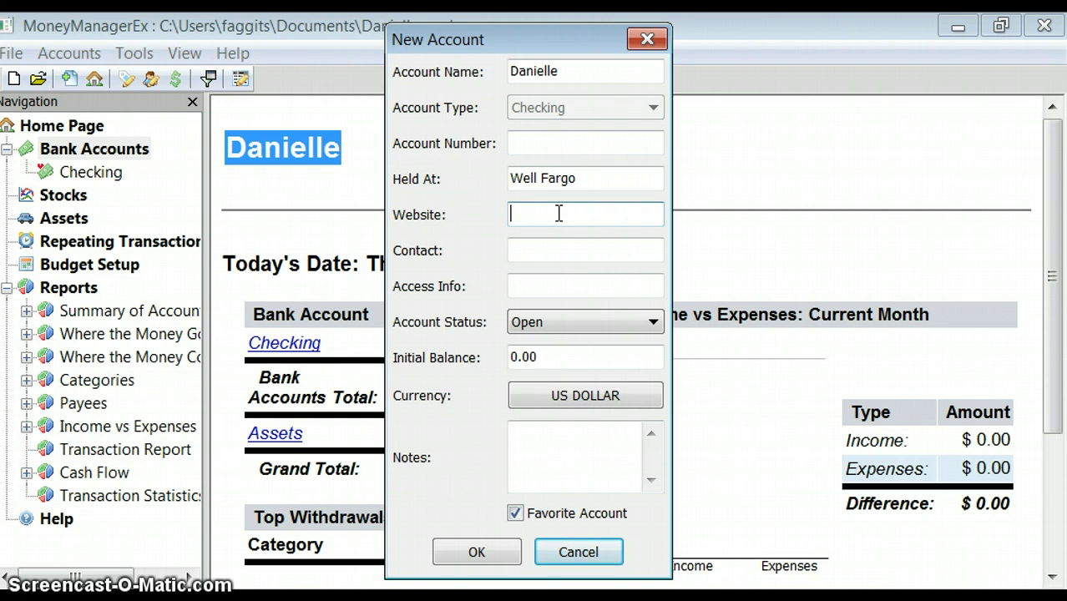
pyautogui.click(560, 359)
pyautogui.press('BackSpace')
pyautogui.press('BackSpace')
pyautogui.press('BackSpace')
pyautogui.press('BackSpace')
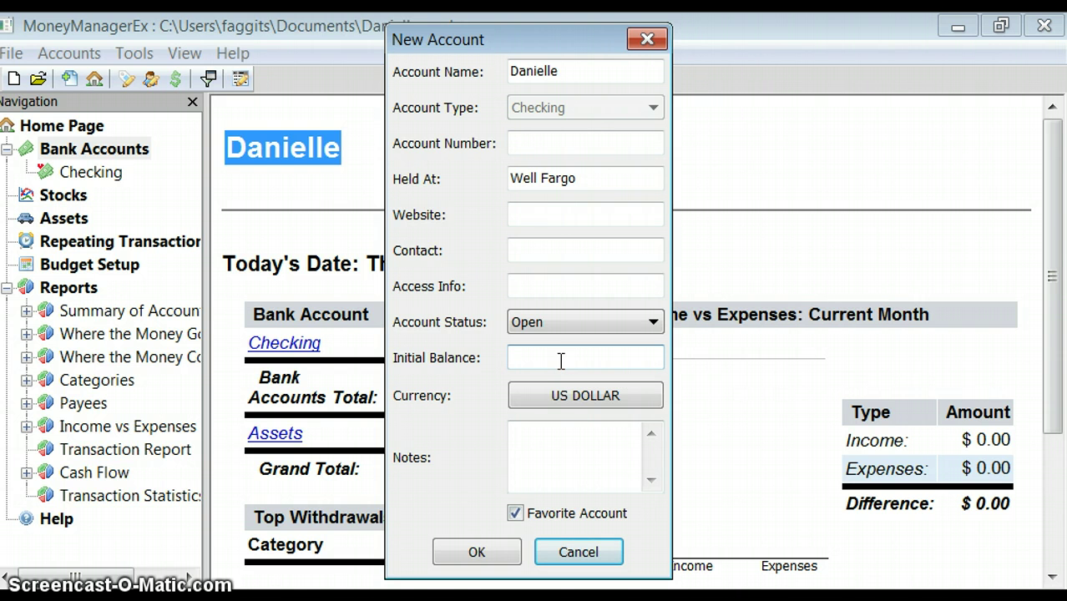
pyautogui.write('500.00')
# Confirm US DOLLAR as the account currency and save the account, now showing $500.00
pyautogui.click(594, 399)
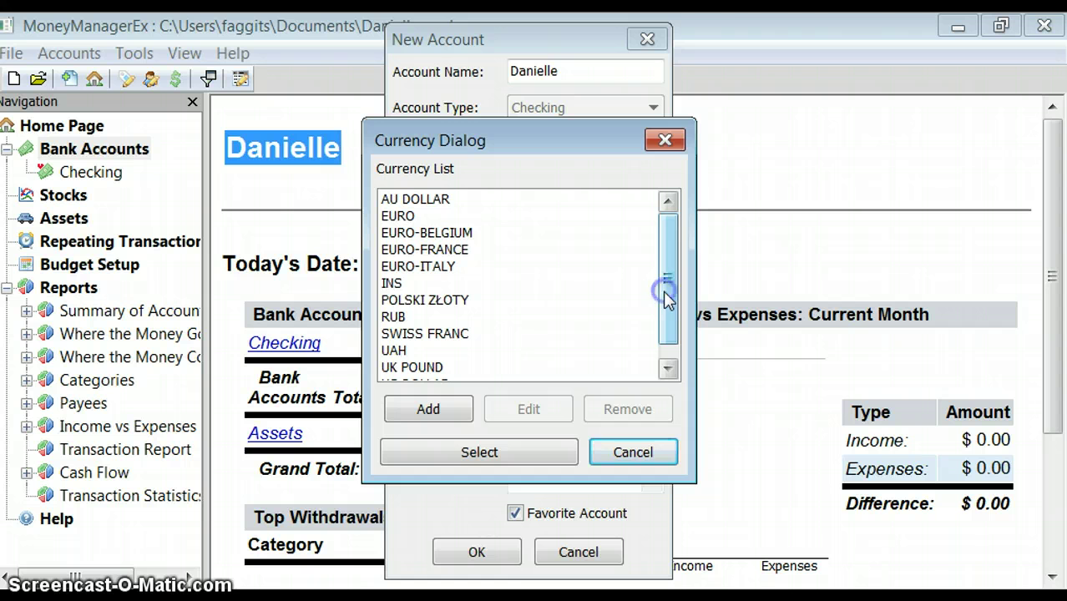
pyautogui.moveTo(665, 292); pyautogui.dragTo(673, 328)
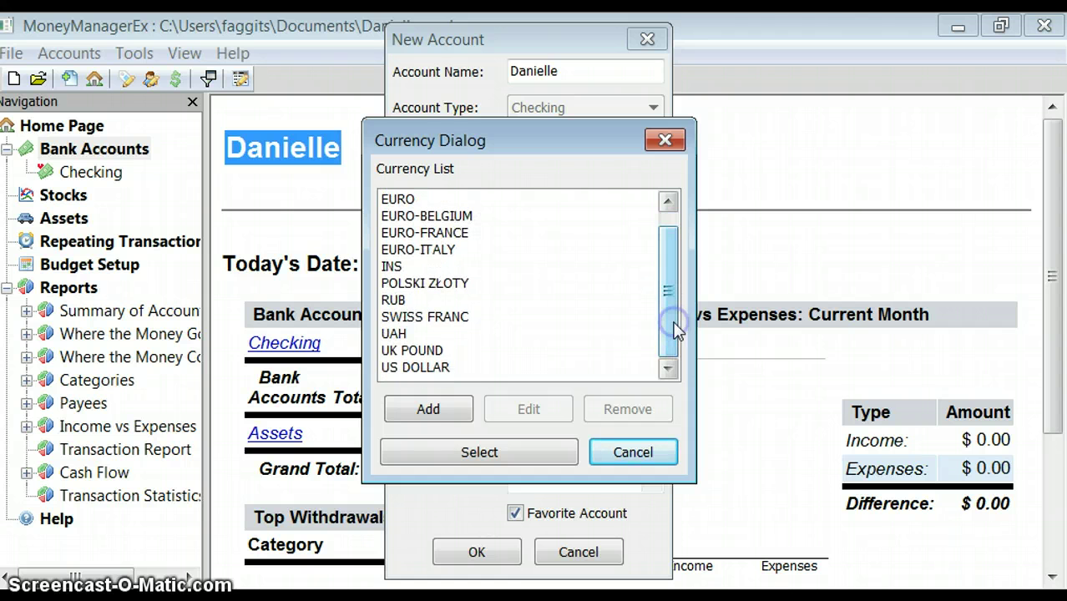
pyautogui.click(461, 374)
pyautogui.click(501, 456)
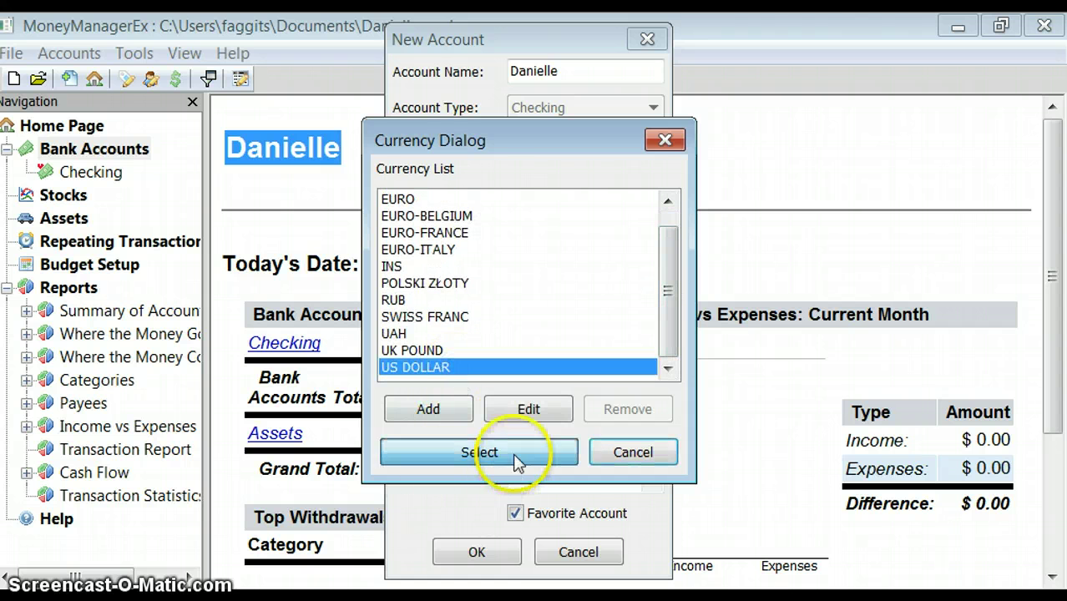
pyautogui.click(519, 448)
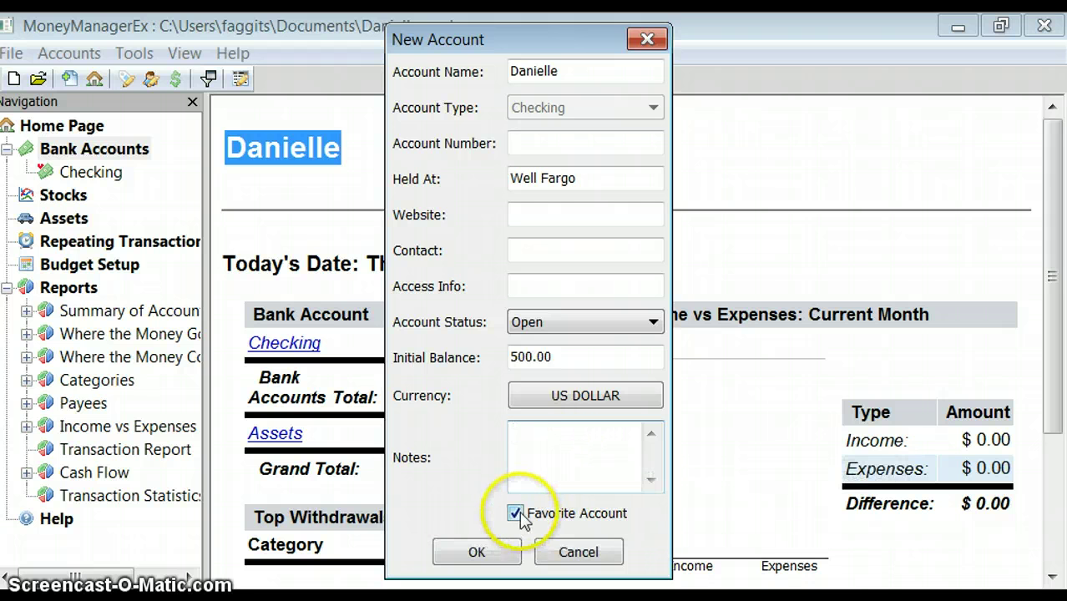
pyautogui.click(544, 466)
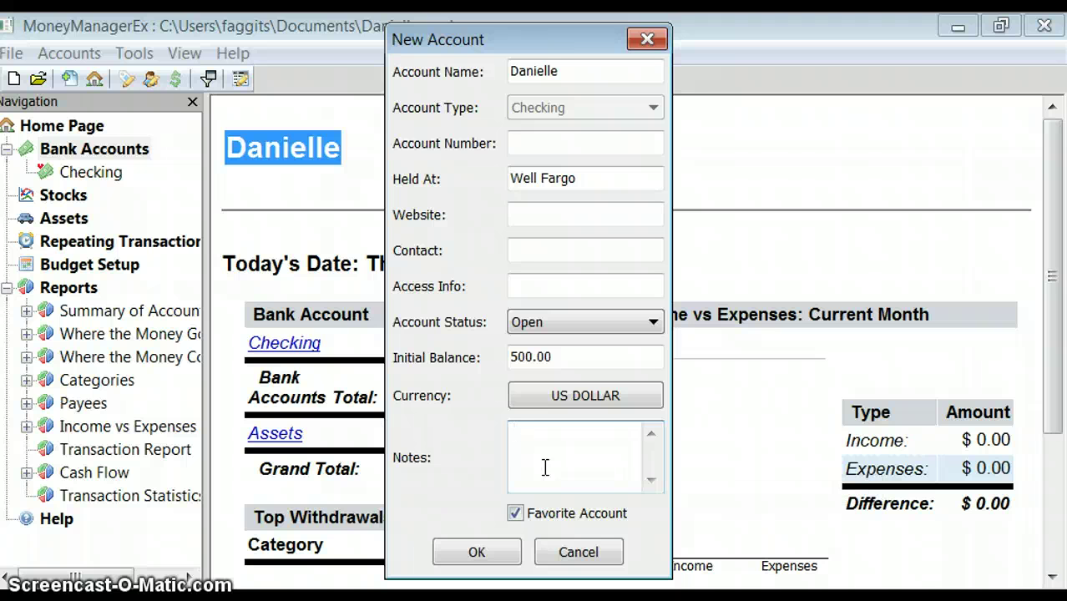
pyautogui.click(455, 549)
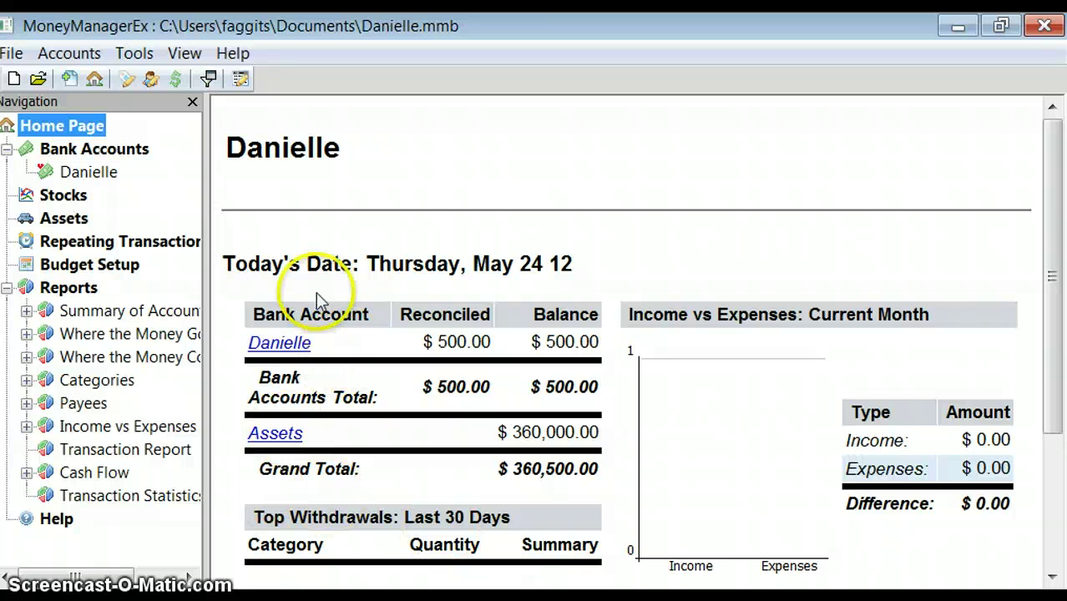
# Start then cancel the Accounts > New Account wizard, and bring up the Bank Accounts context menu
pyautogui.click(92, 152)
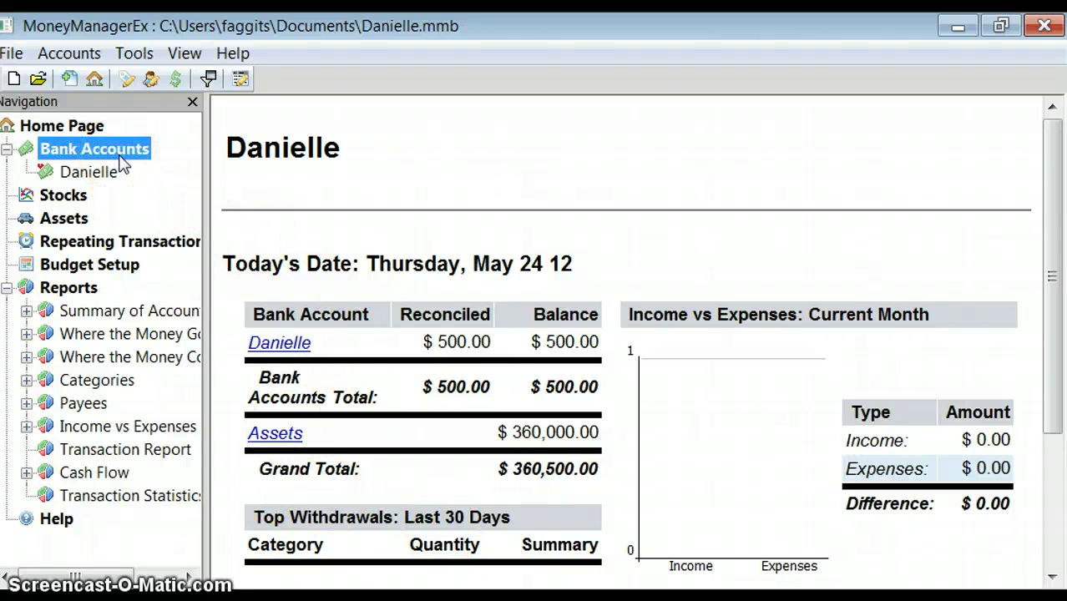
pyautogui.click(69, 53)
pyautogui.click(91, 81)
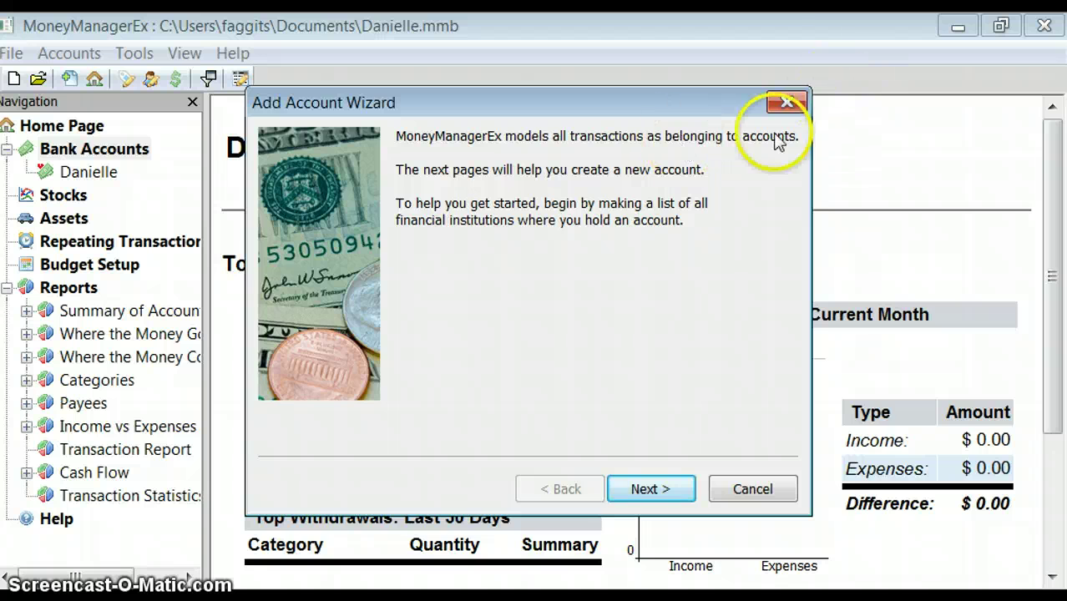
pyautogui.click(786, 104)
pyautogui.click(88, 157)
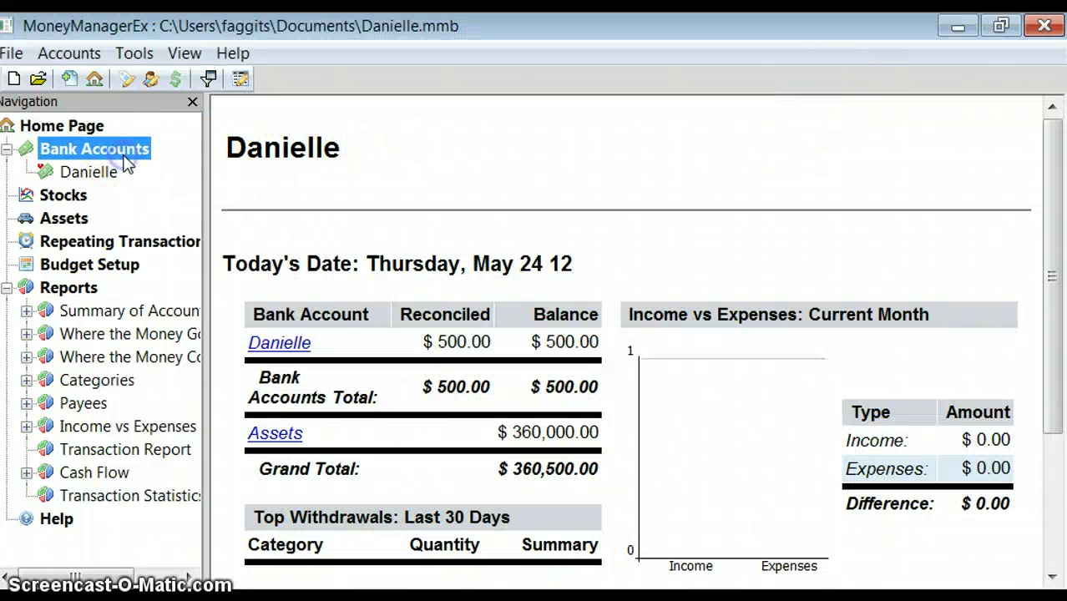
pyautogui.rightClick(124, 159)
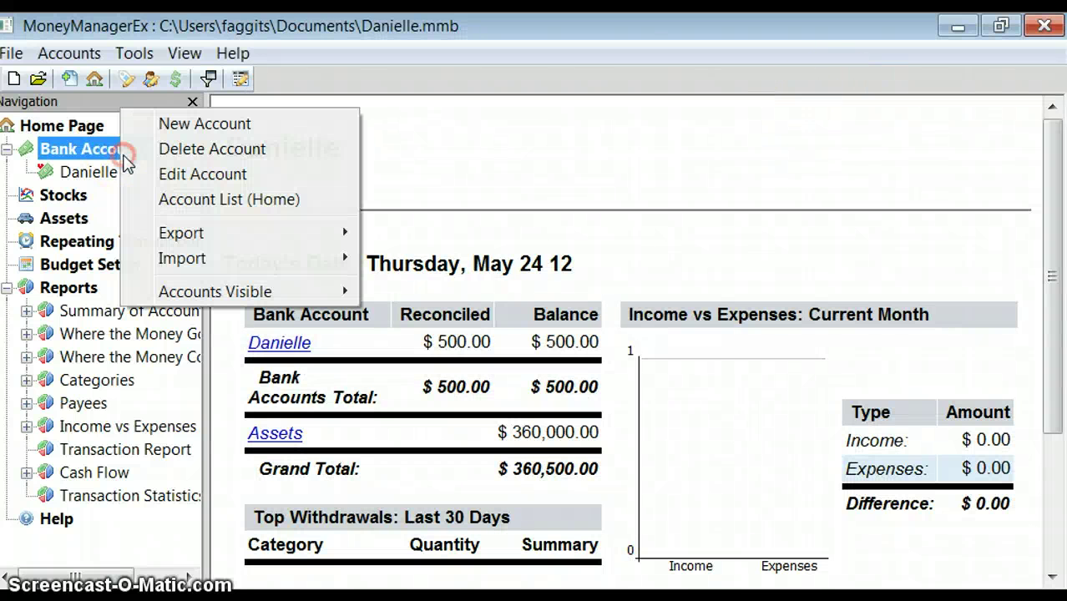
# Start a new account and enter the owner's first name as its name
pyautogui.click(179, 128)
pyautogui.click(650, 489)
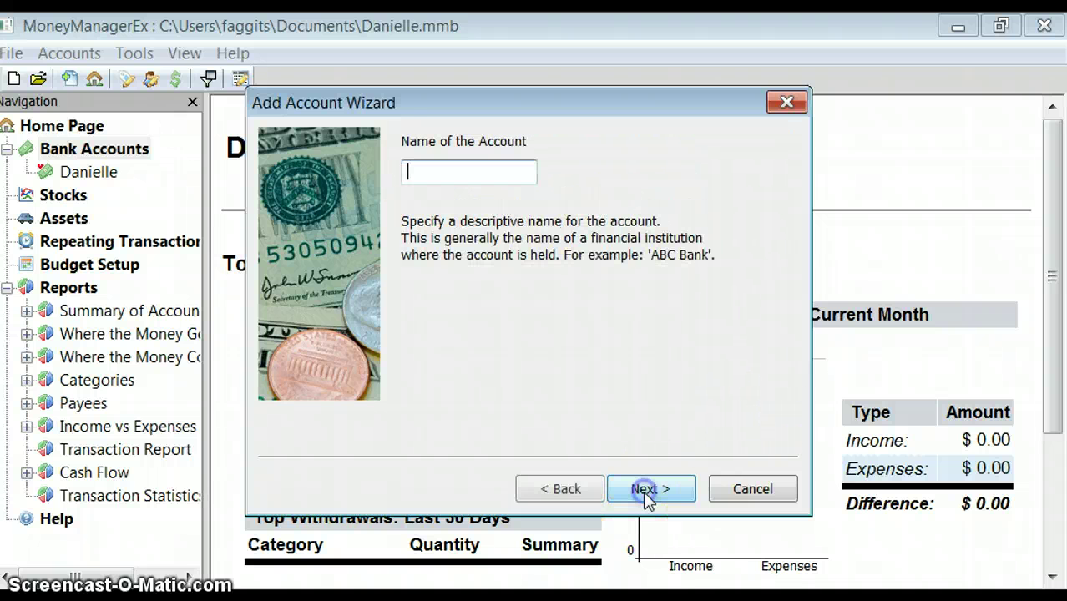
pyautogui.click(505, 180)
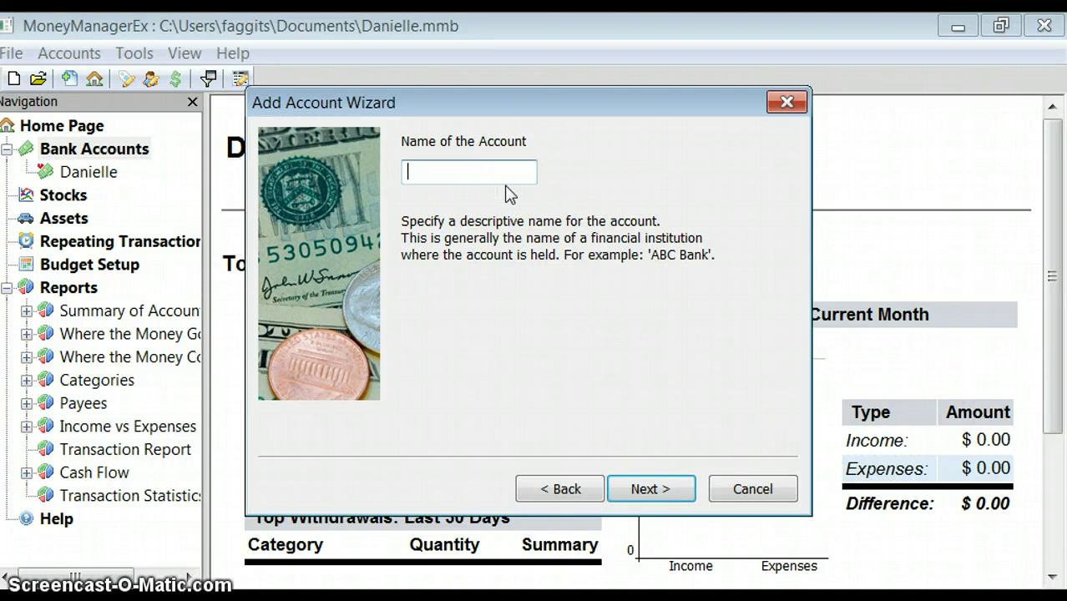
pyautogui.write('Danielle Saving')
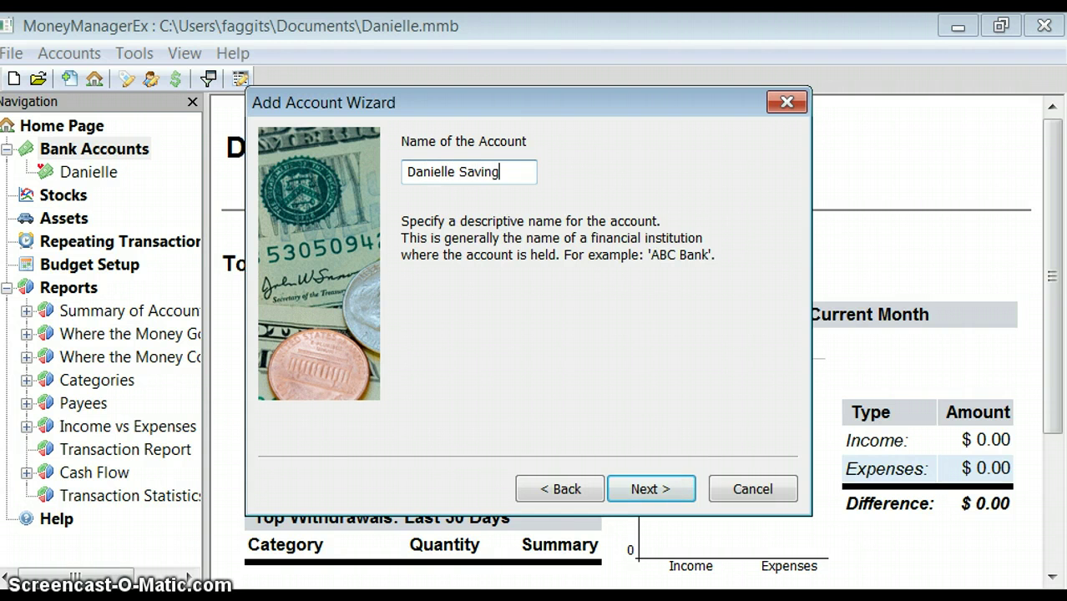
pyautogui.press('BackSpace')
pyautogui.press('BackSpace')
pyautogui.press('BackSpace')
pyautogui.press('BackSpace')
pyautogui.press('BackSpace')
pyautogui.press('BackSpace')
# Set the account type to Checking/Savings, finish the wizard, and open the existing bank account
pyautogui.click(648, 489)
pyautogui.click(405, 173)
pyautogui.click(417, 174)
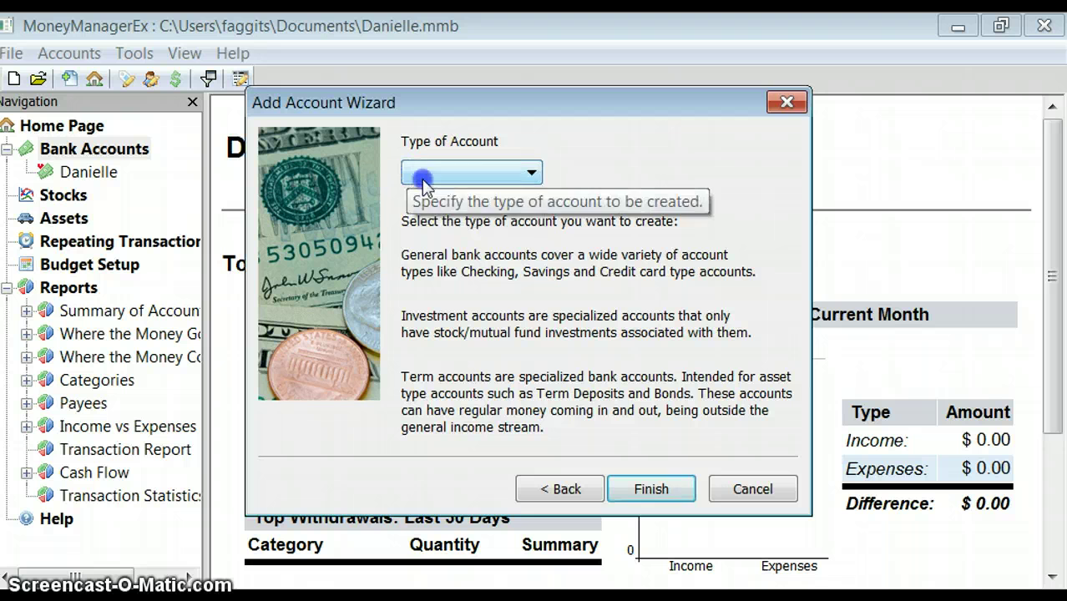
pyautogui.click(422, 177)
pyautogui.click(472, 197)
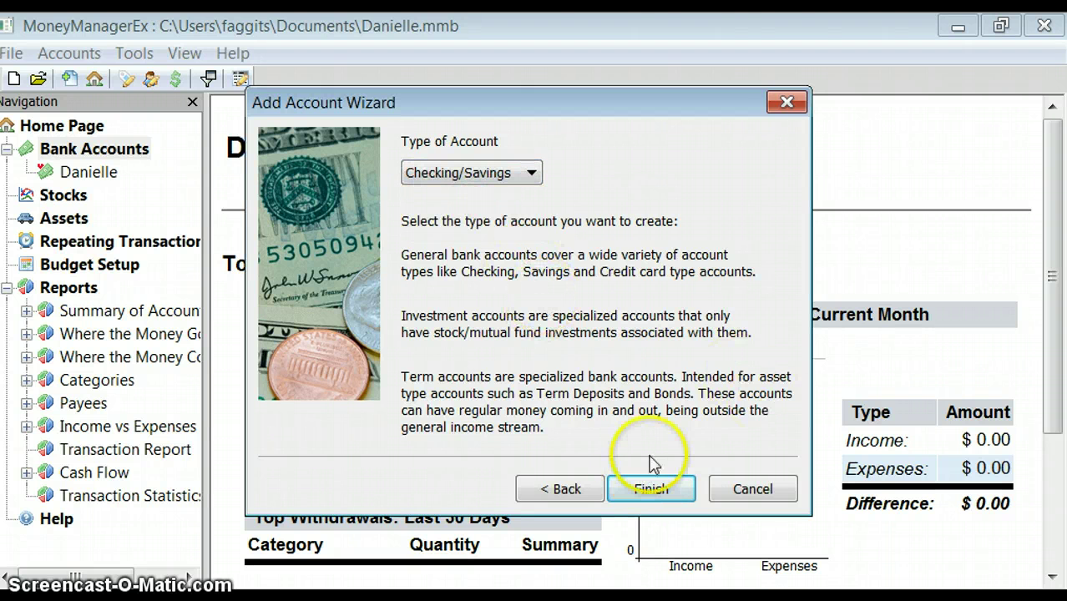
pyautogui.click(653, 491)
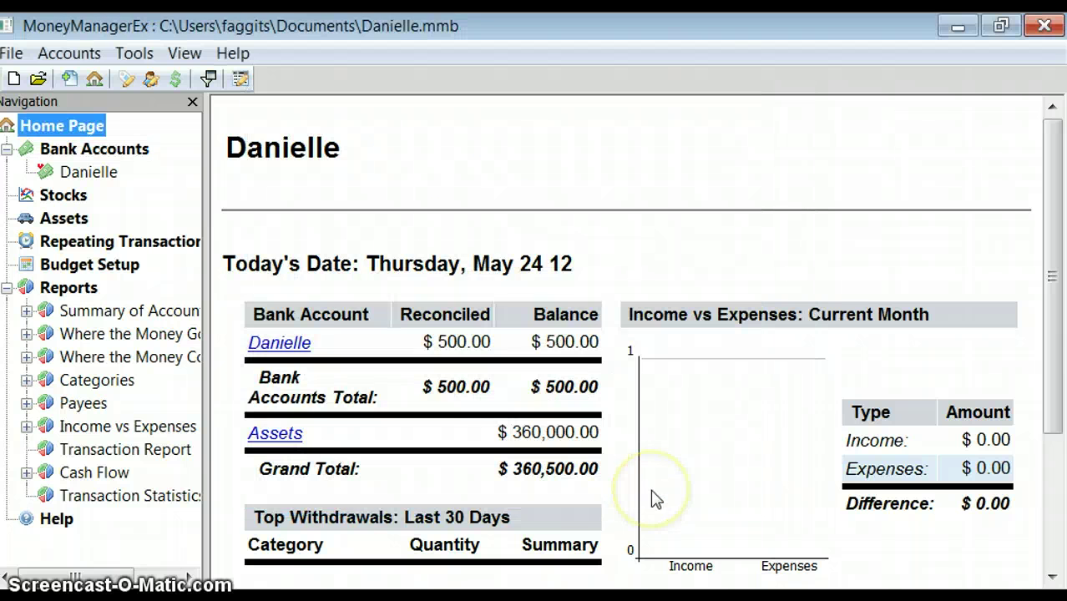
pyautogui.click(94, 179)
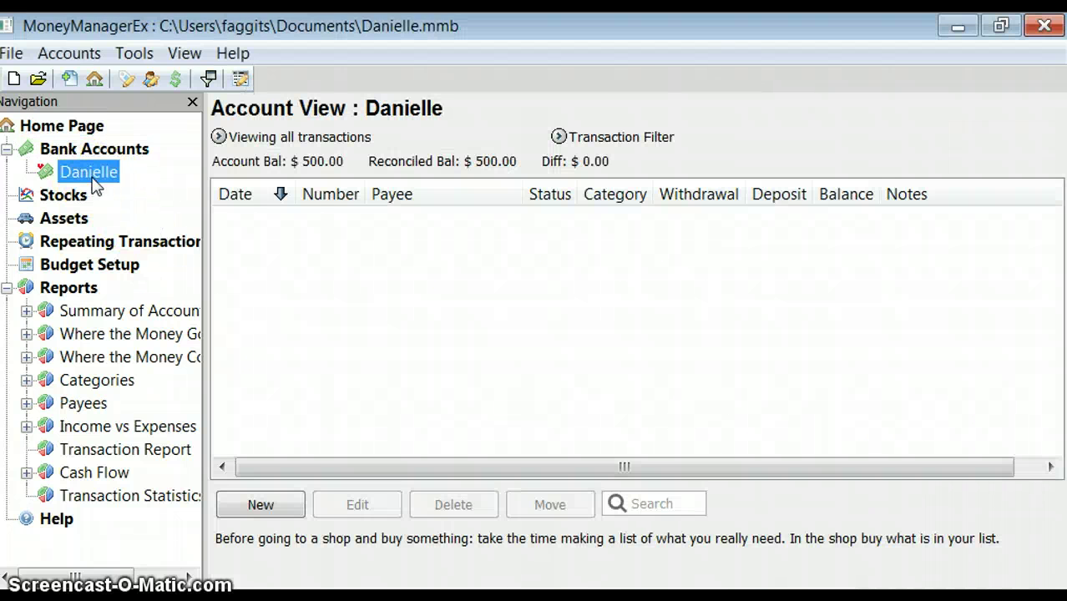
# Create a new Investment-type bank account named with the account holder's full name
pyautogui.click(96, 151)
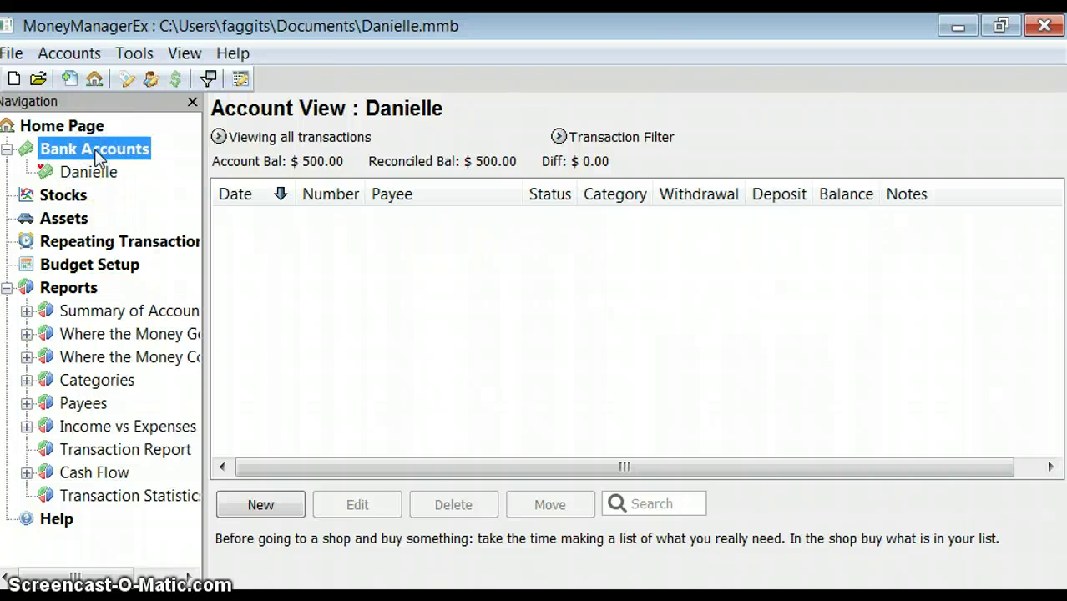
pyautogui.rightClick(97, 157)
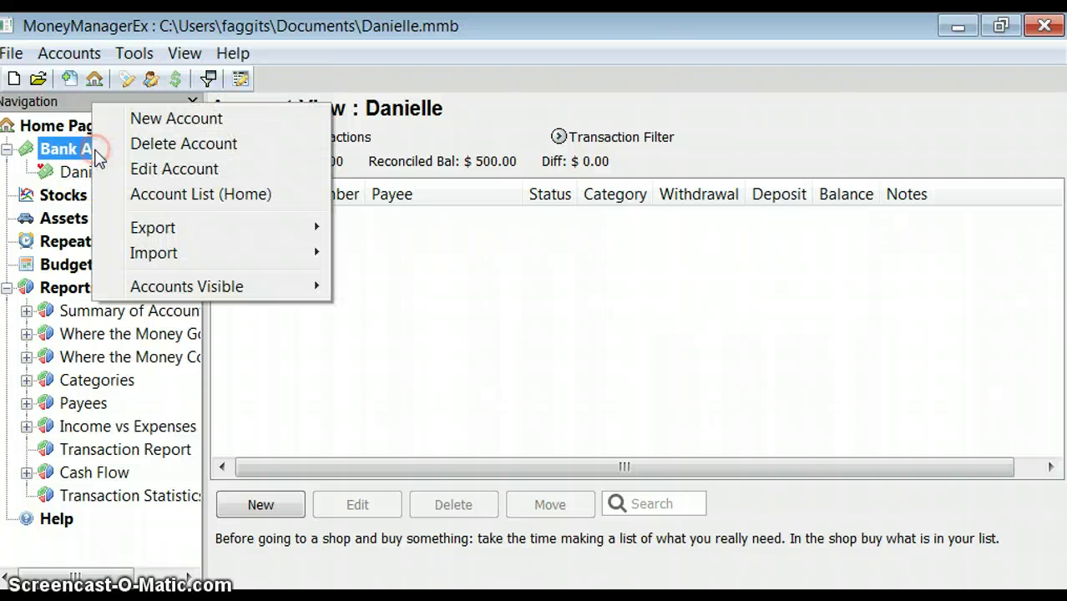
pyautogui.click(134, 119)
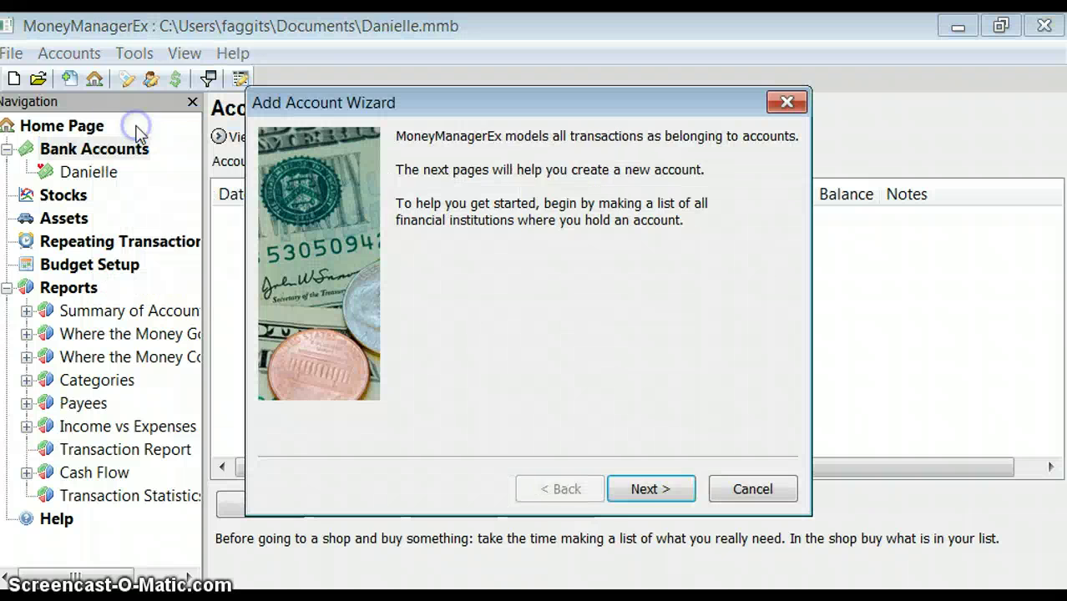
pyautogui.click(644, 491)
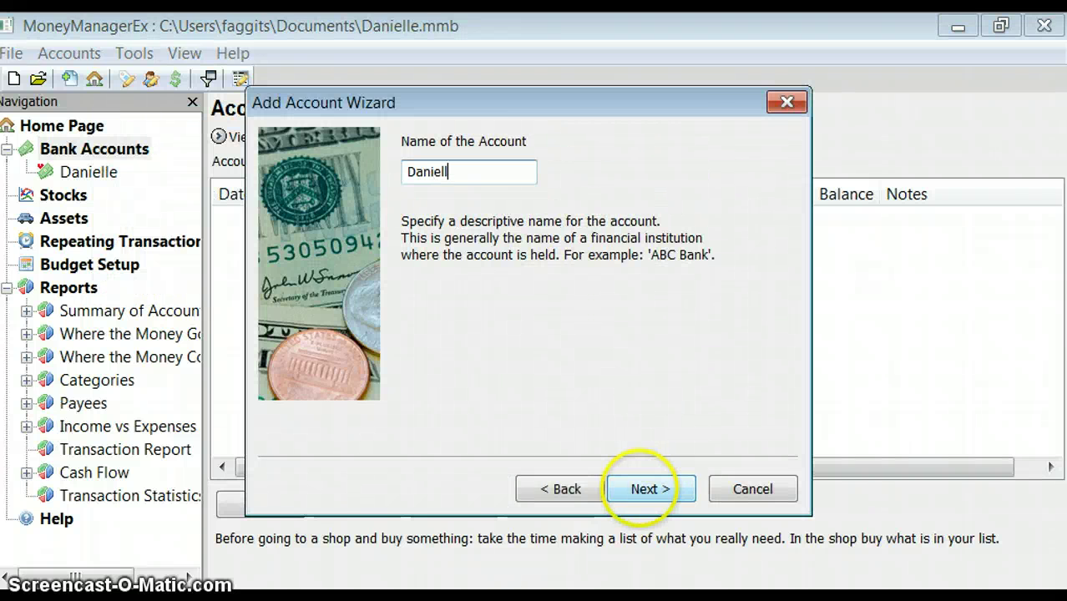
pyautogui.click(651, 489)
pyautogui.click(467, 172)
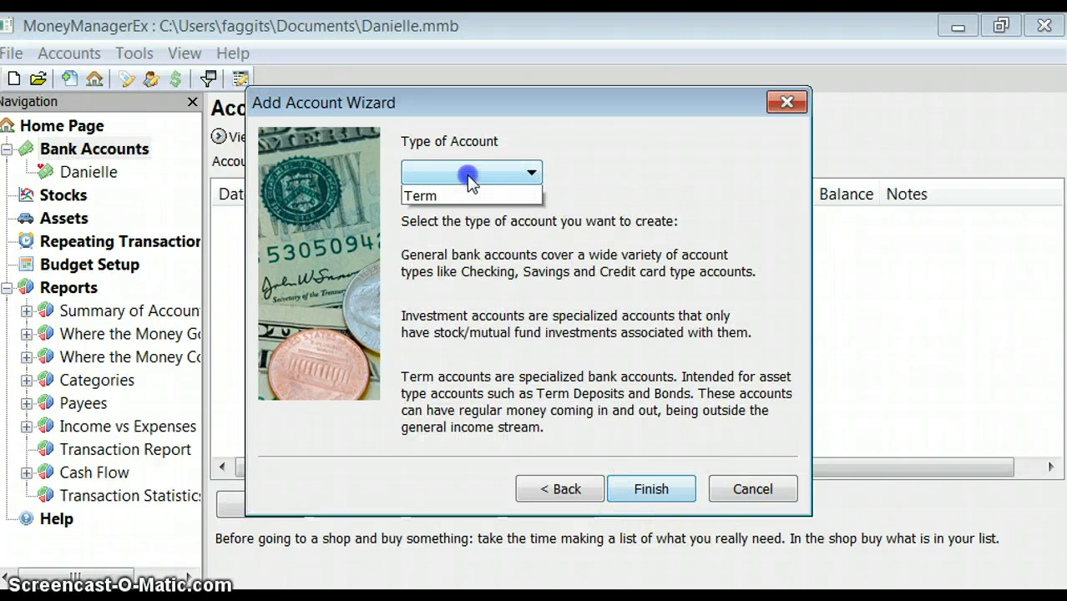
pyautogui.click(466, 216)
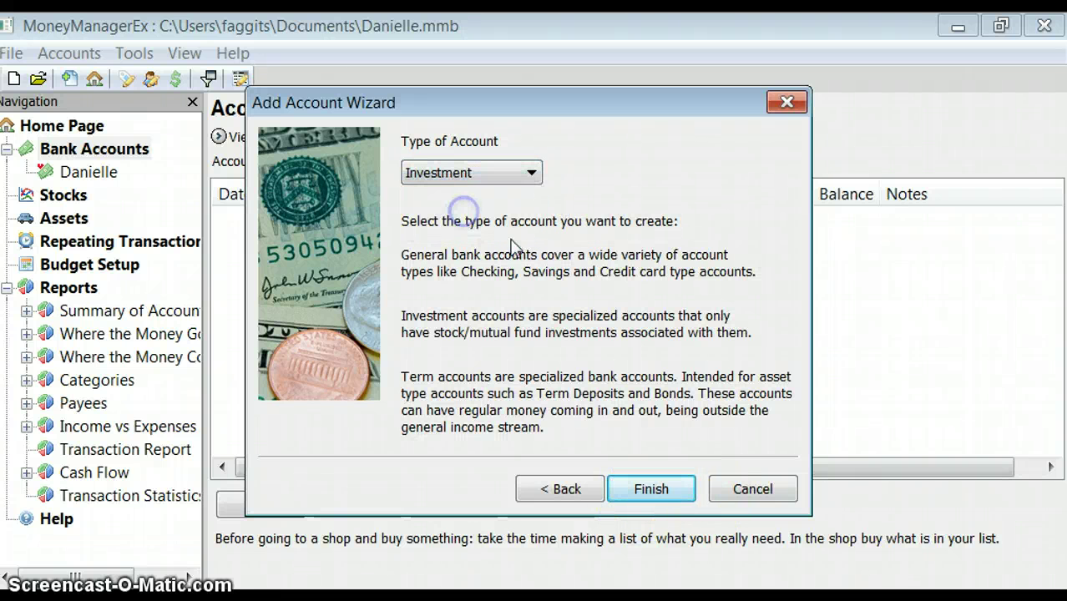
pyautogui.click(664, 489)
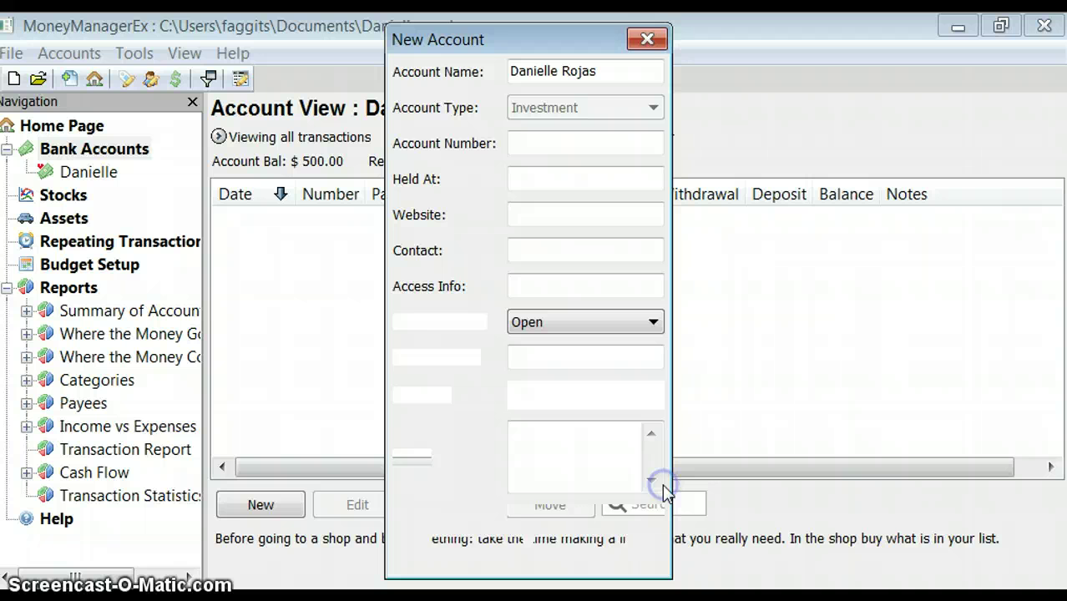
pyautogui.click(518, 176)
pyautogui.write('Well')
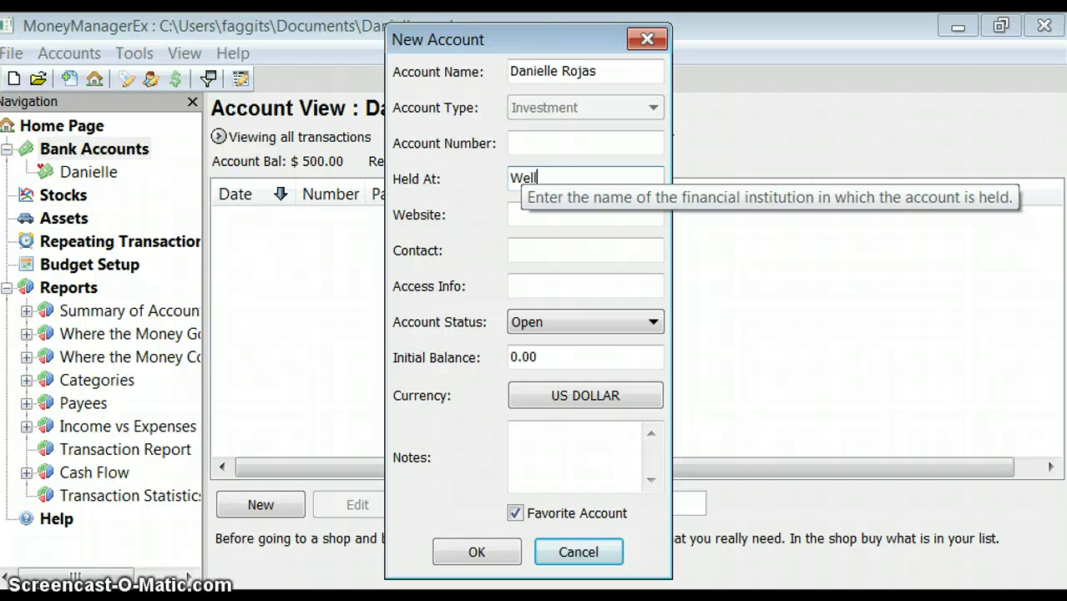
pyautogui.write('s Frago')
pyautogui.click(560, 219)
pyautogui.write('www.we')
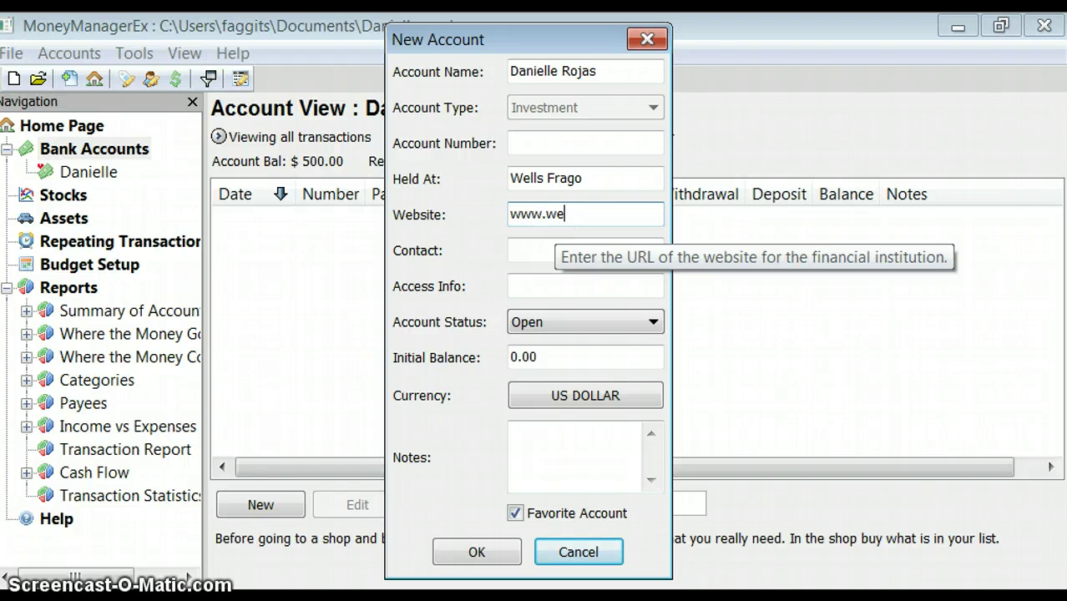
pyautogui.write('llsfargo.com')
pyautogui.click(529, 248)
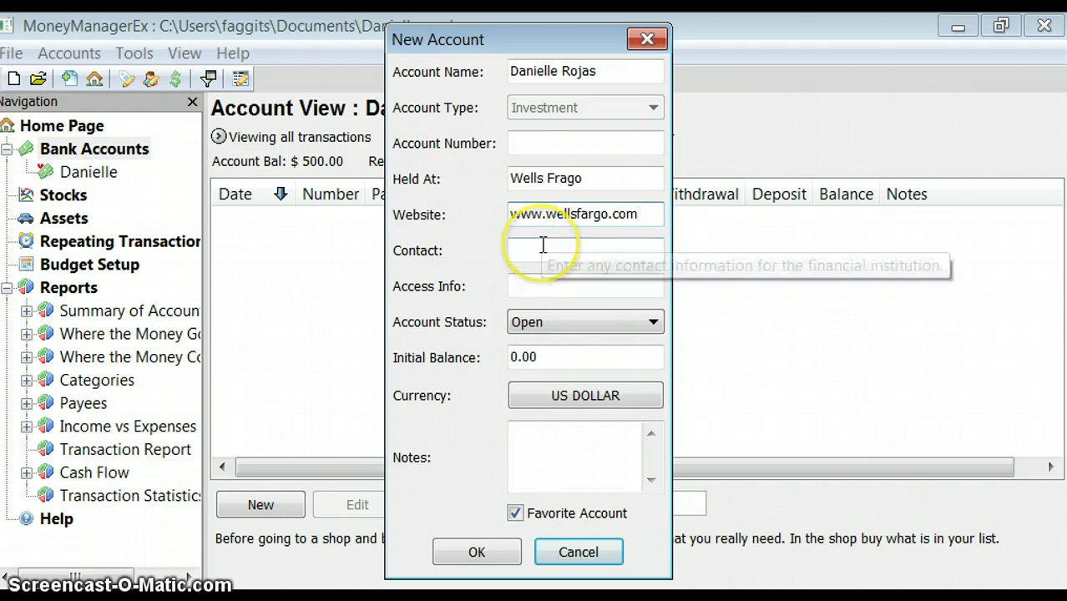
pyautogui.click(542, 244)
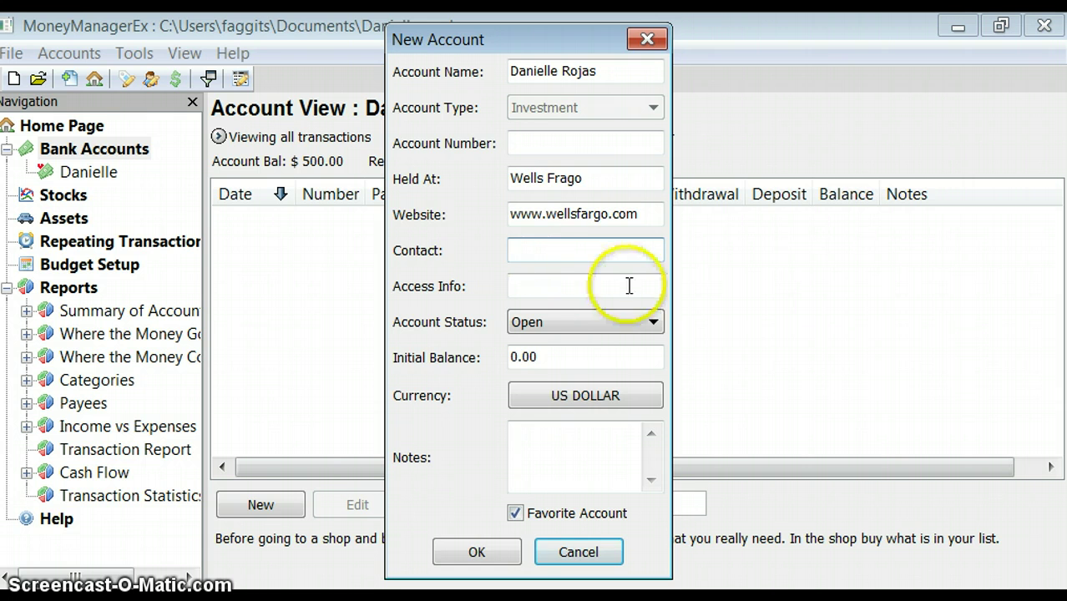
pyautogui.moveTo(563, 349); pyautogui.dragTo(494, 365)
pyautogui.press('BackSpace')
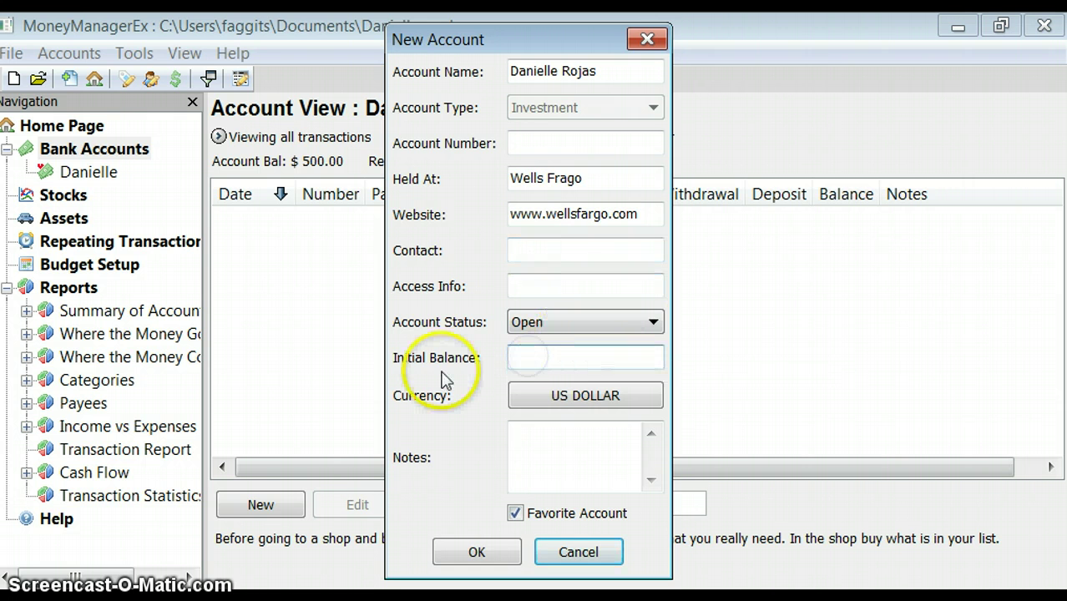
pyautogui.write('1')
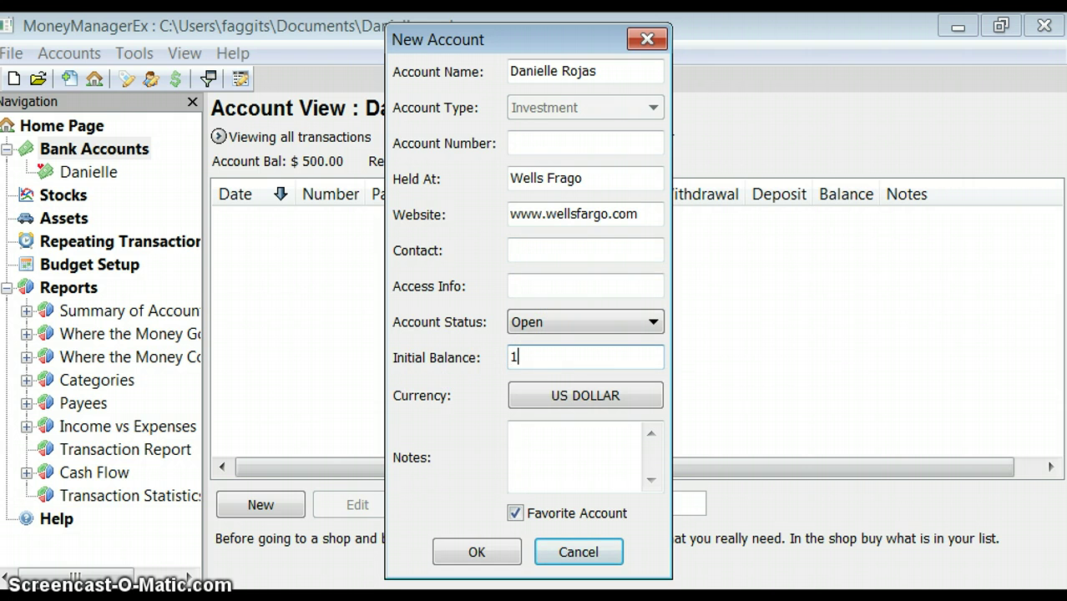
pyautogui.write(',000.00')
pyautogui.click(515, 513)
pyautogui.click(476, 552)
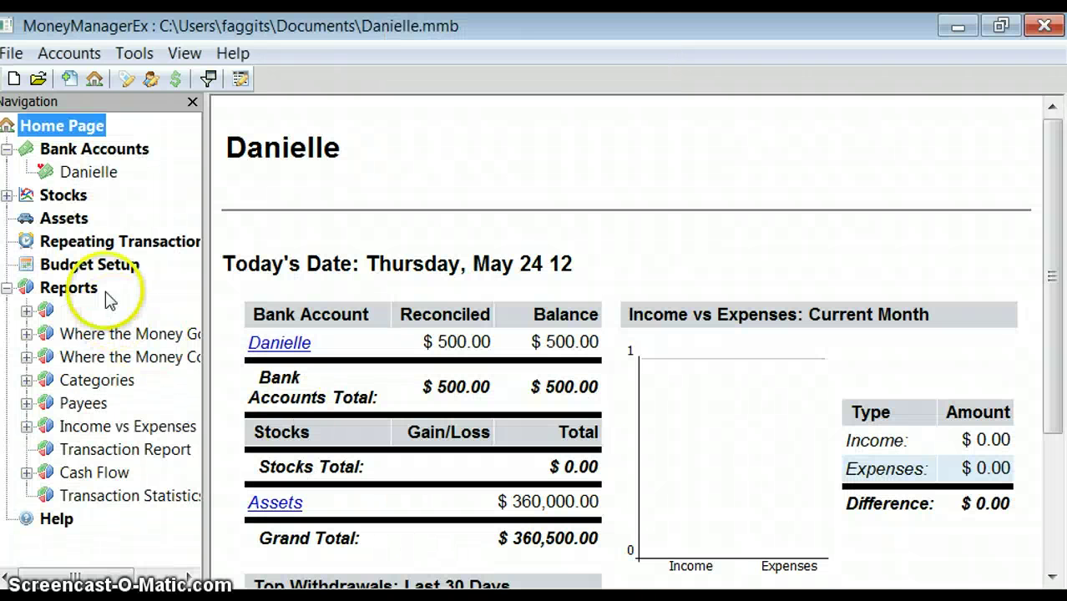
# Move through the account and Stocks pages to the Assets list with the car and house
pyautogui.click(8, 149)
pyautogui.click(7, 149)
pyautogui.click(49, 172)
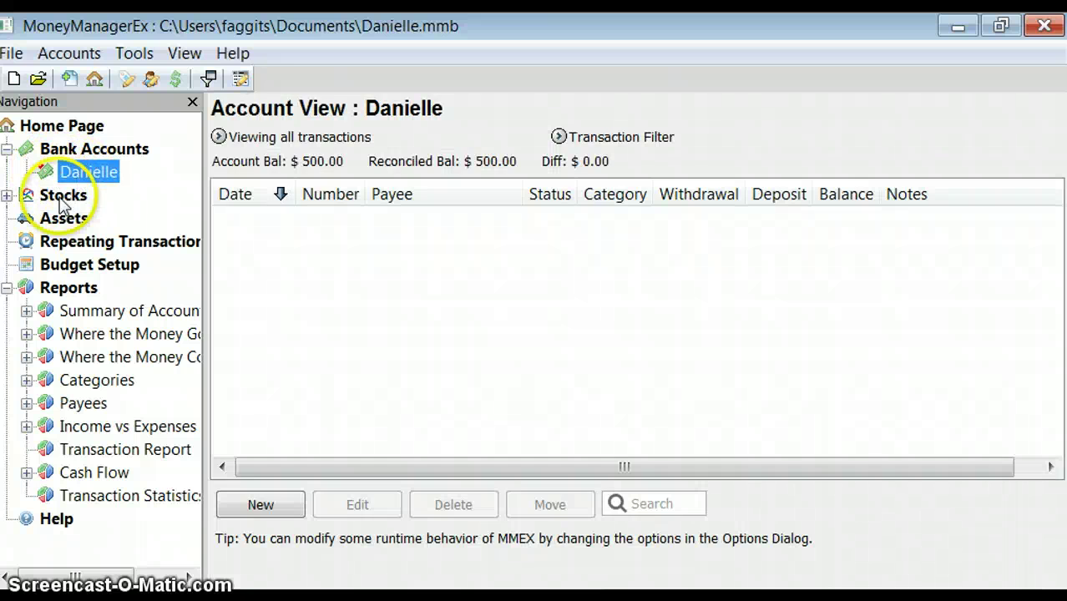
pyautogui.click(62, 197)
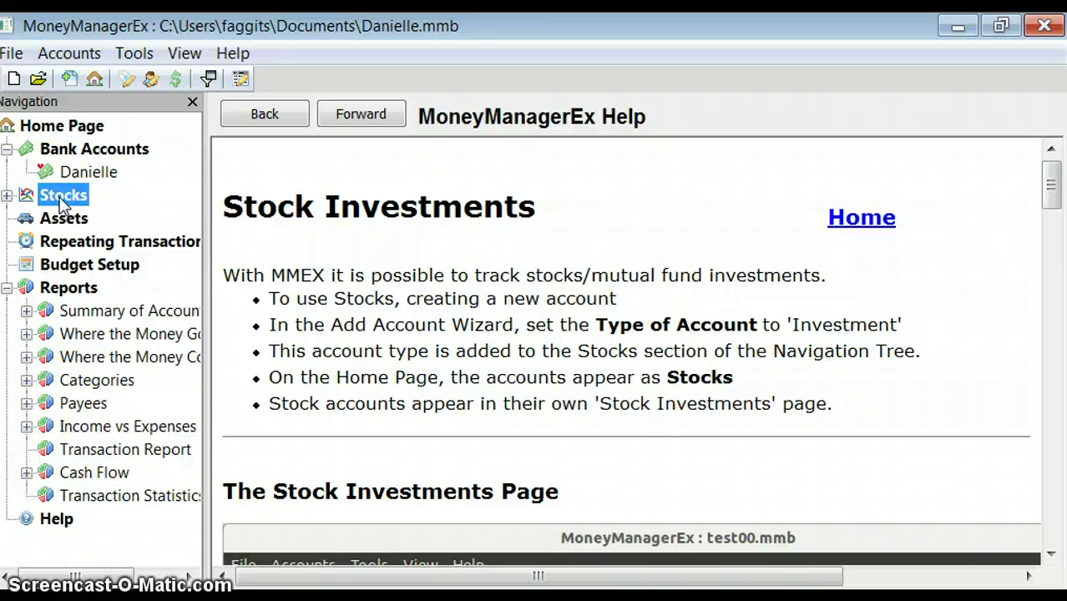
pyautogui.click(52, 220)
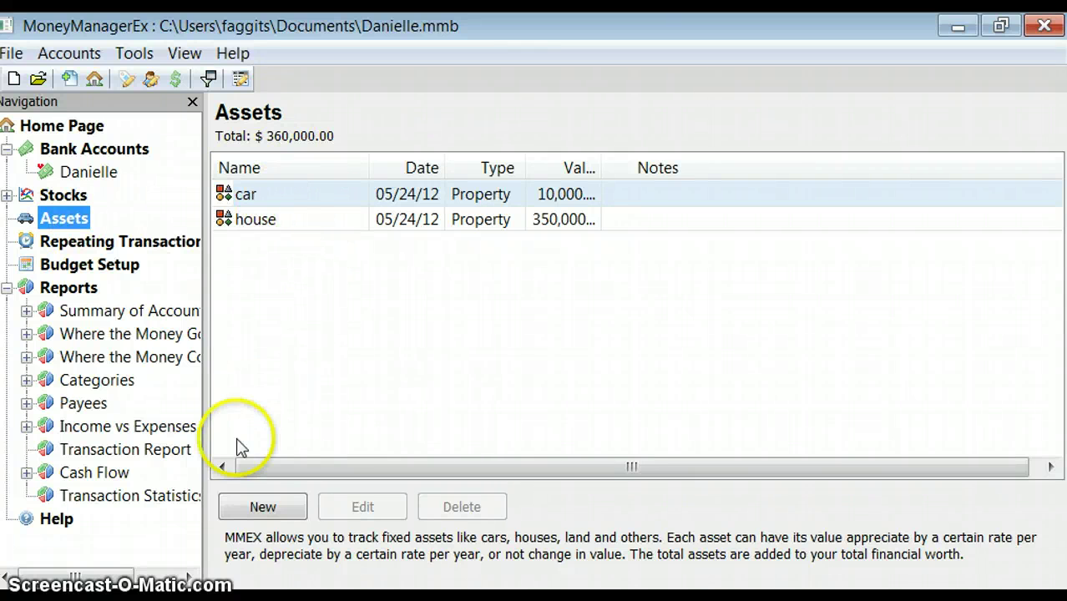
pyautogui.click(264, 509)
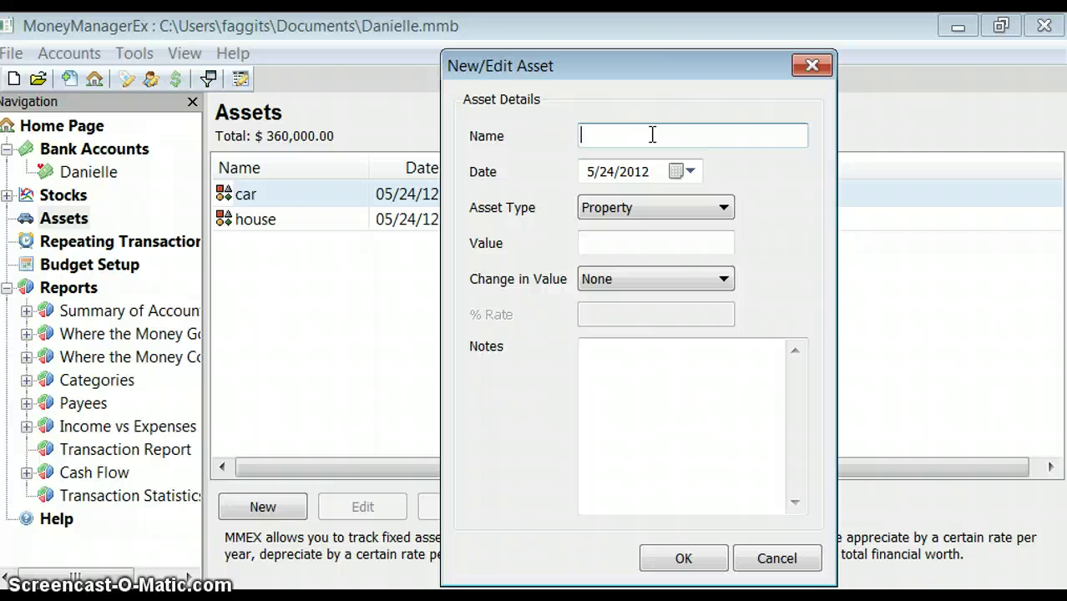
pyautogui.click(701, 214)
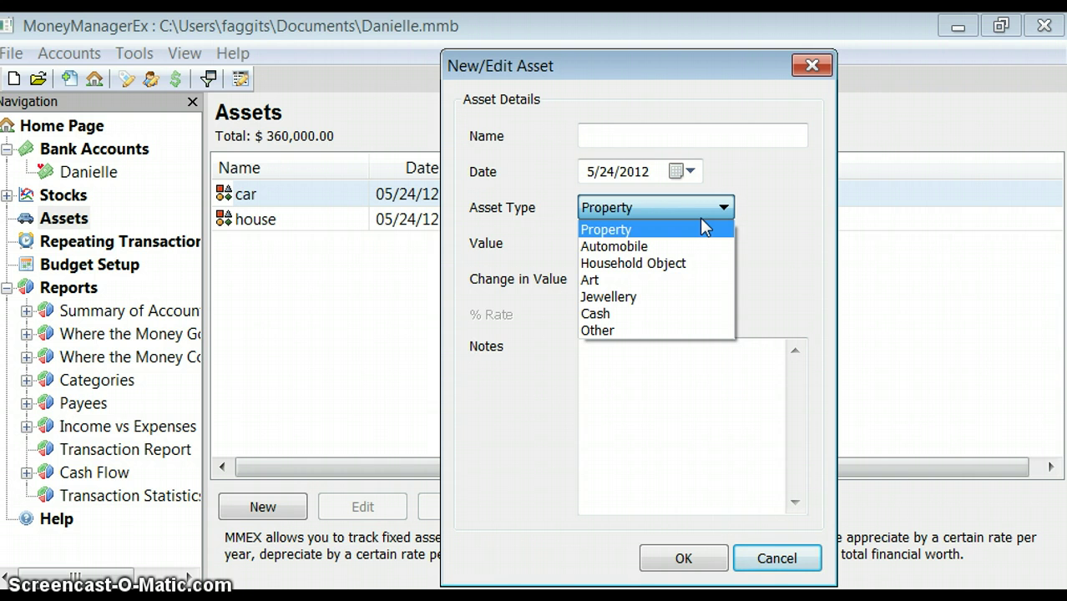
pyautogui.click(702, 227)
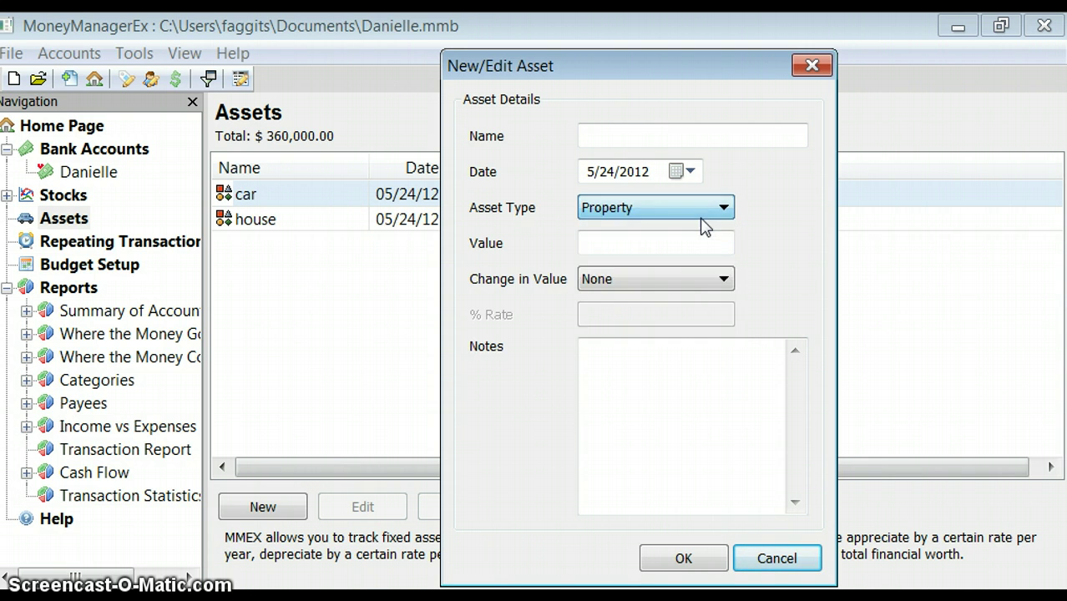
pyautogui.click(679, 280)
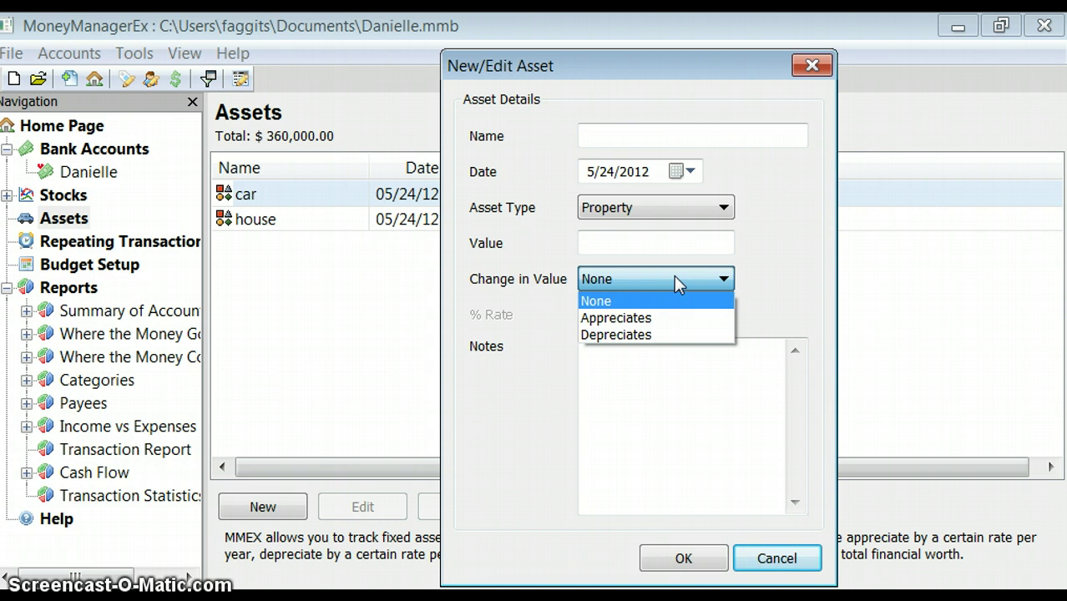
pyautogui.click(660, 390)
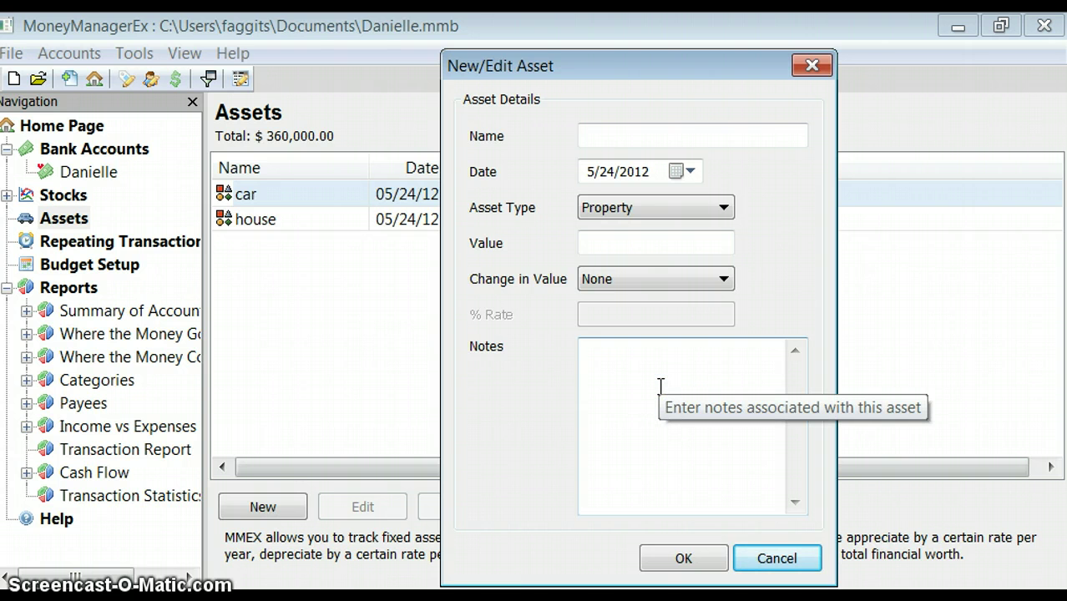
pyautogui.click(680, 555)
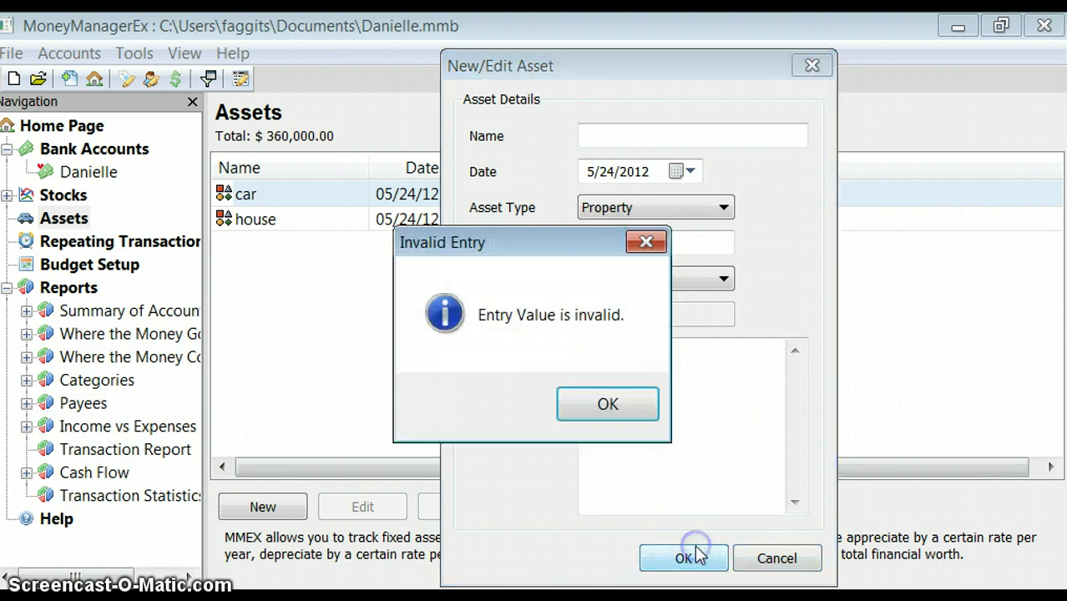
pyautogui.click(603, 406)
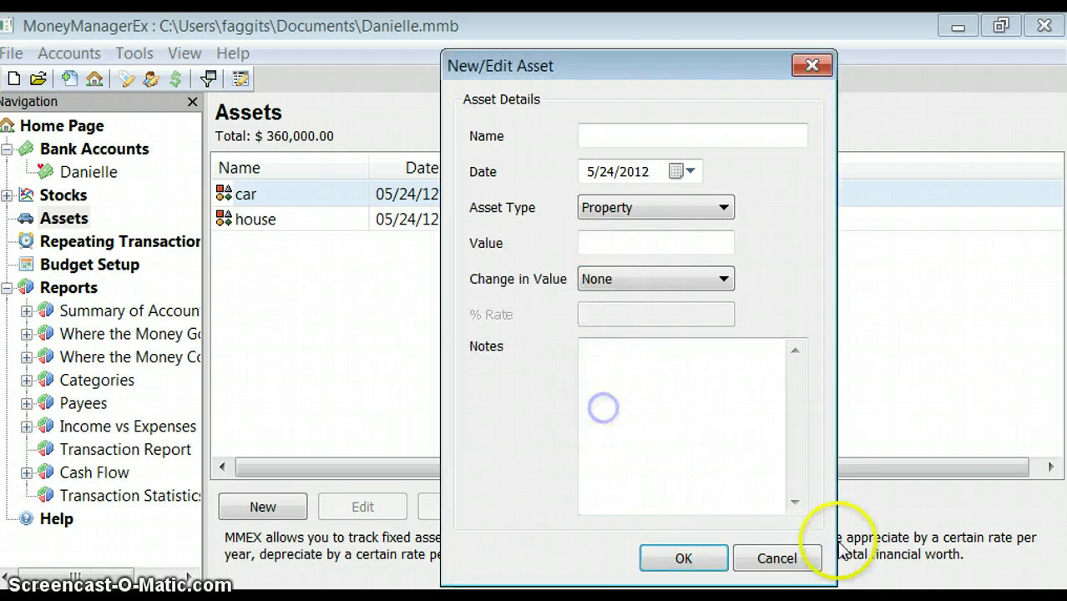
pyautogui.click(785, 558)
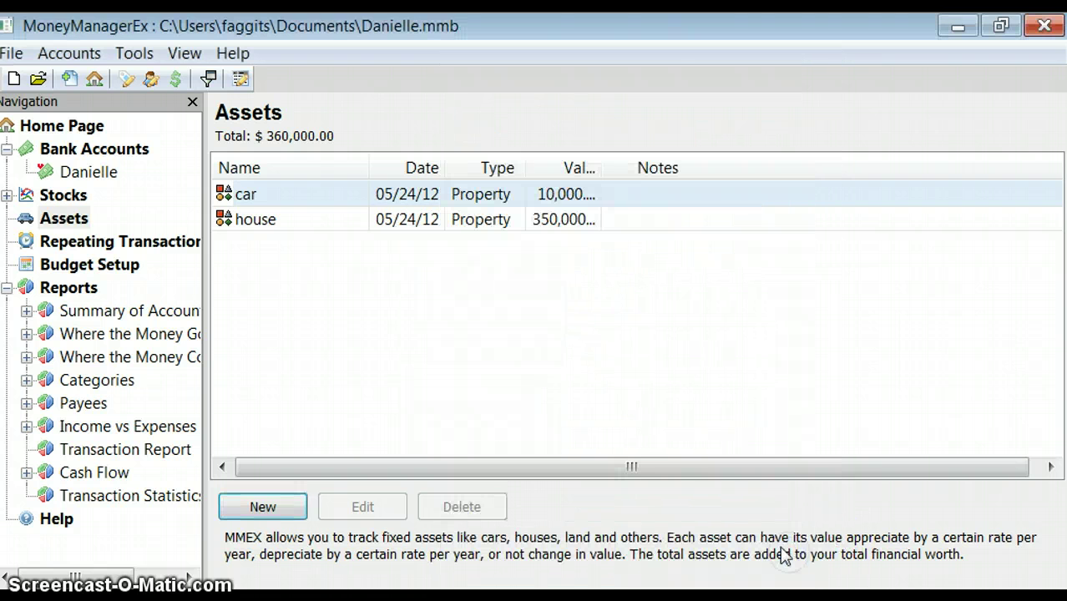
# Start a new repeating transaction for payee Pge and view the Repeats options without choosing one
pyautogui.click(168, 242)
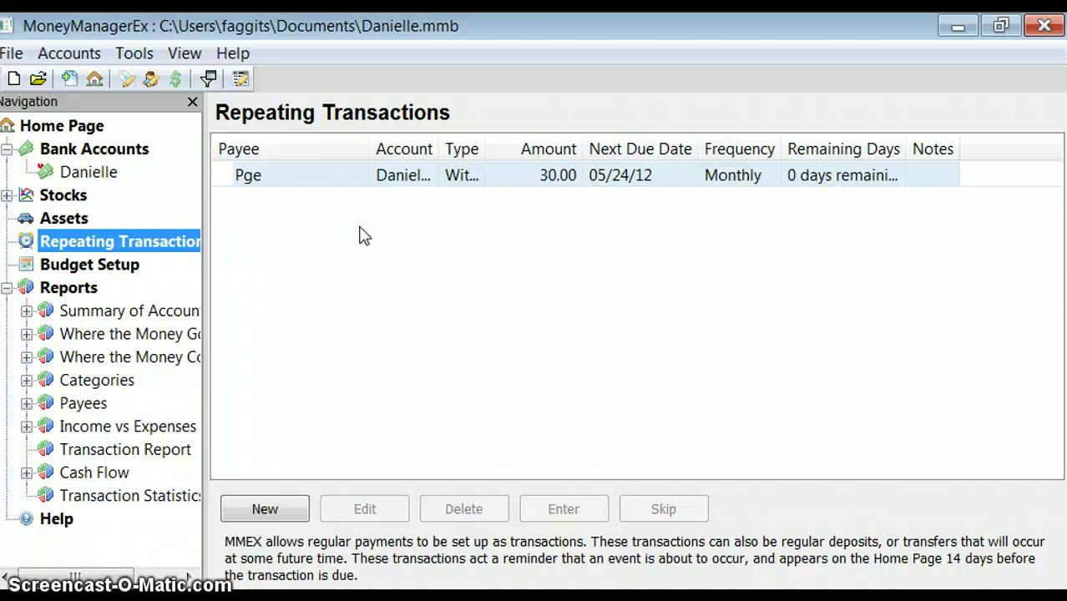
pyautogui.click(251, 507)
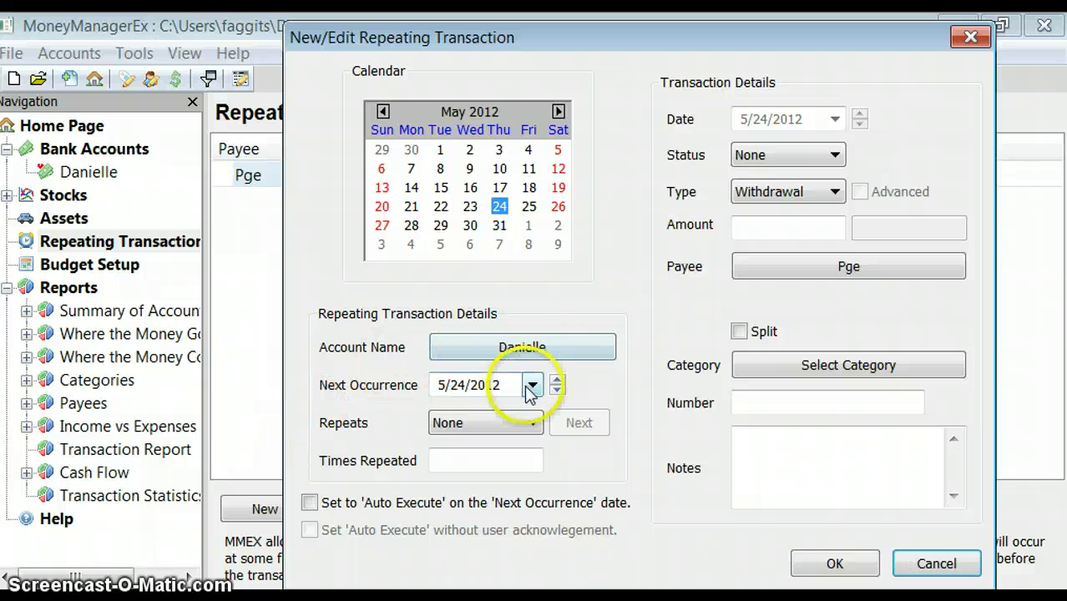
pyautogui.click(483, 428)
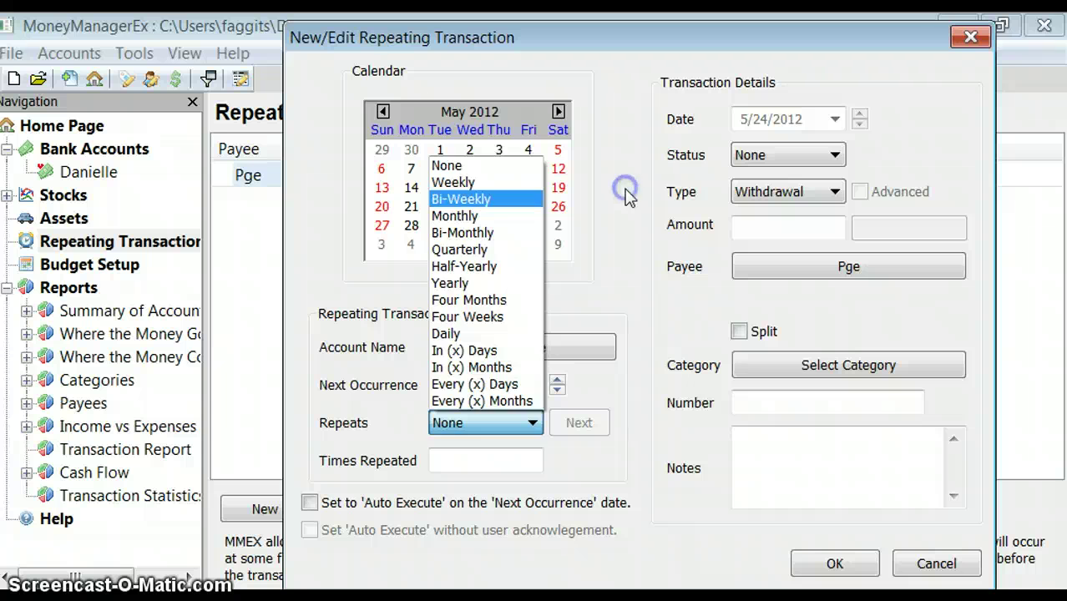
pyautogui.click(631, 198)
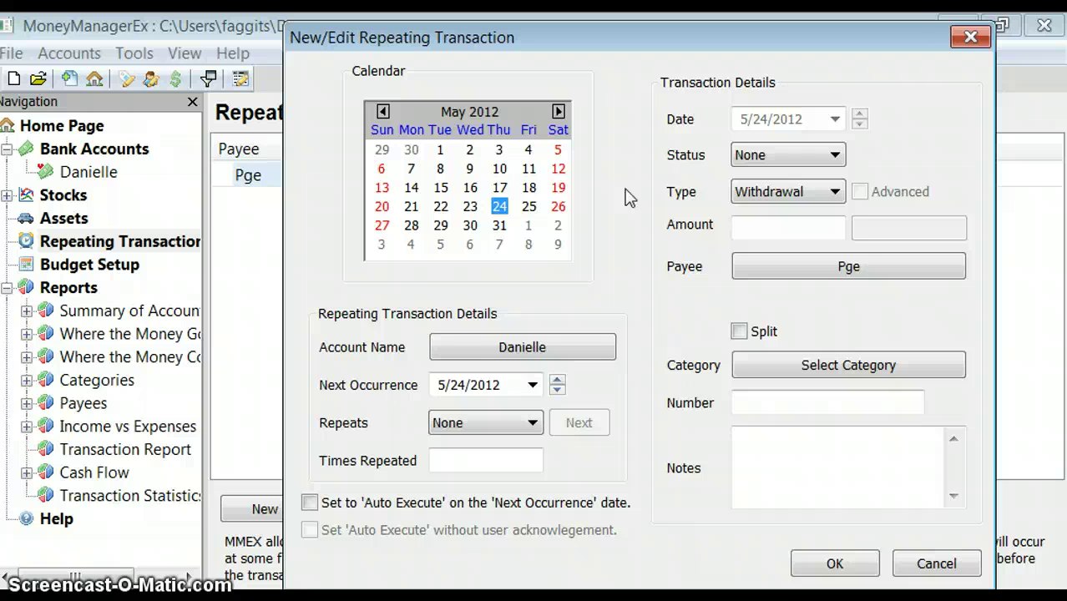
# Keep the holder's account and 5/24/2012 next occurrence, and set Repeats to Monthly
pyautogui.click(516, 354)
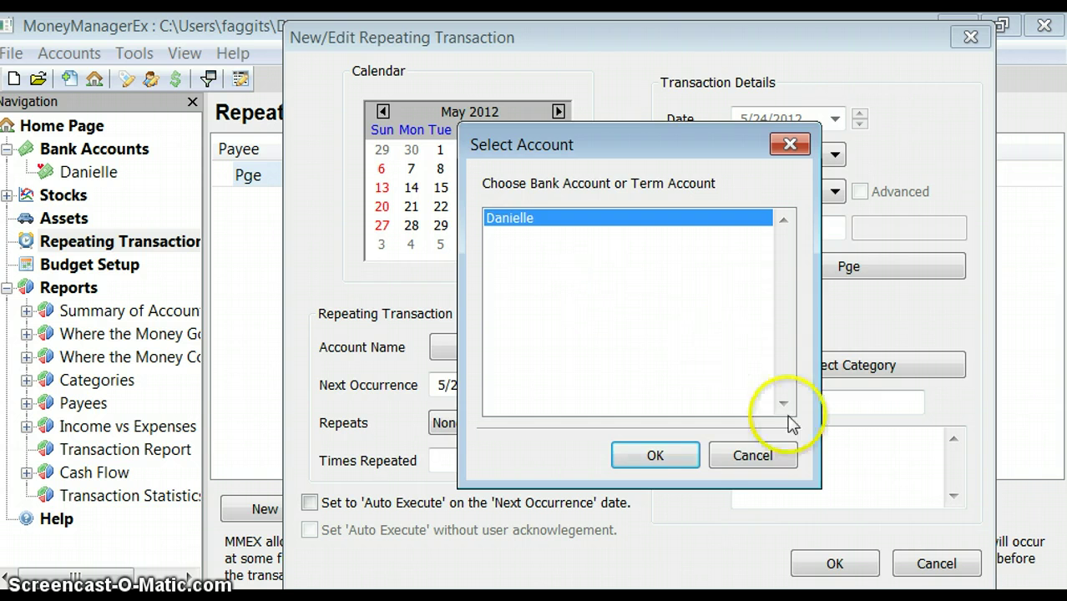
pyautogui.click(752, 458)
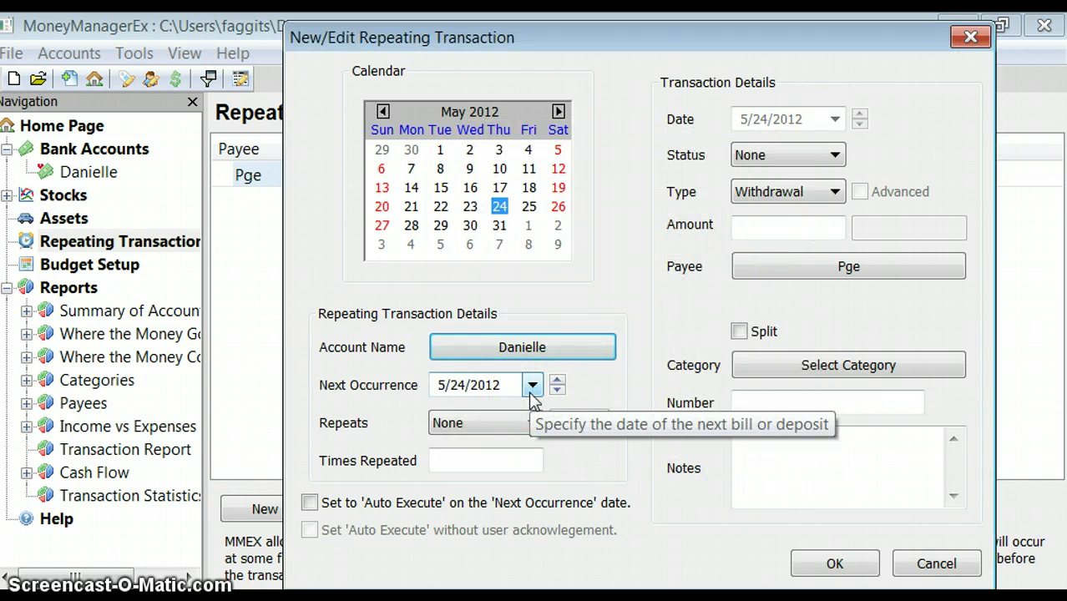
pyautogui.click(531, 389)
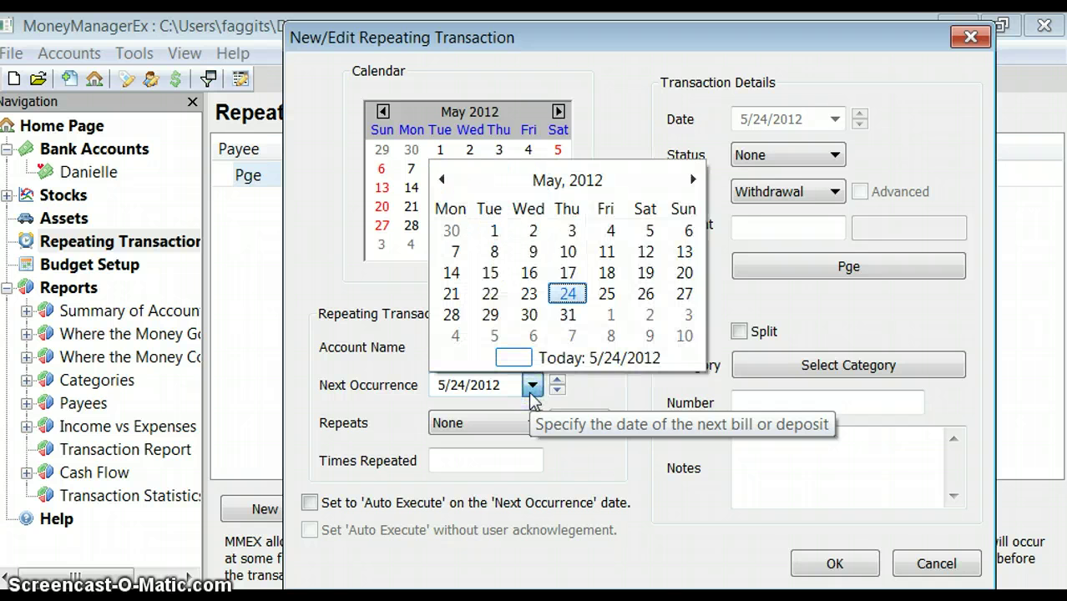
pyautogui.click(531, 388)
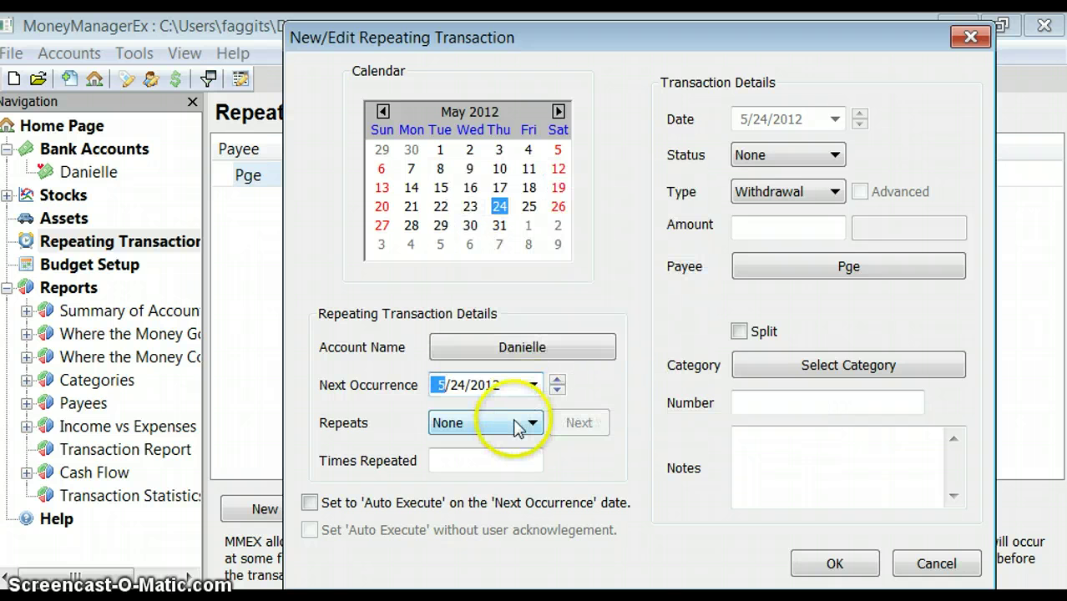
pyautogui.click(515, 425)
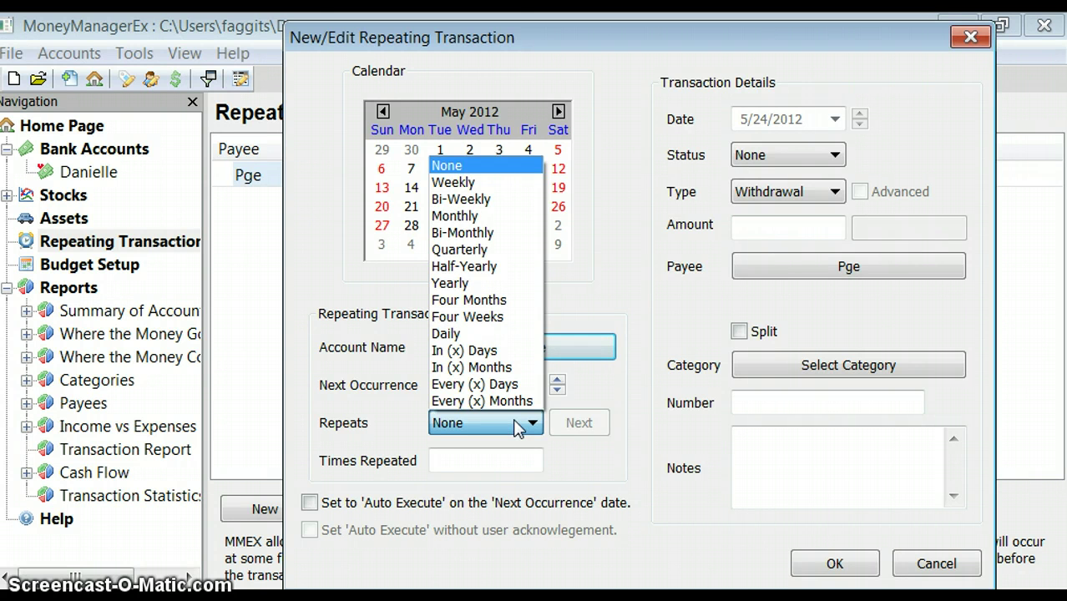
pyautogui.click(484, 217)
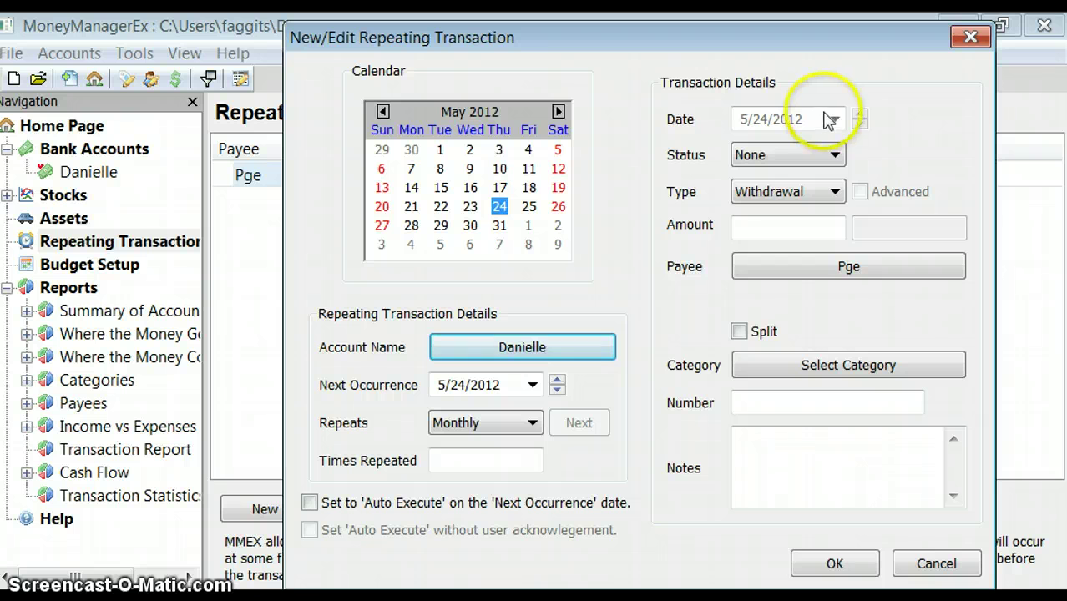
# Leave the transaction status set to None
pyautogui.click(798, 154)
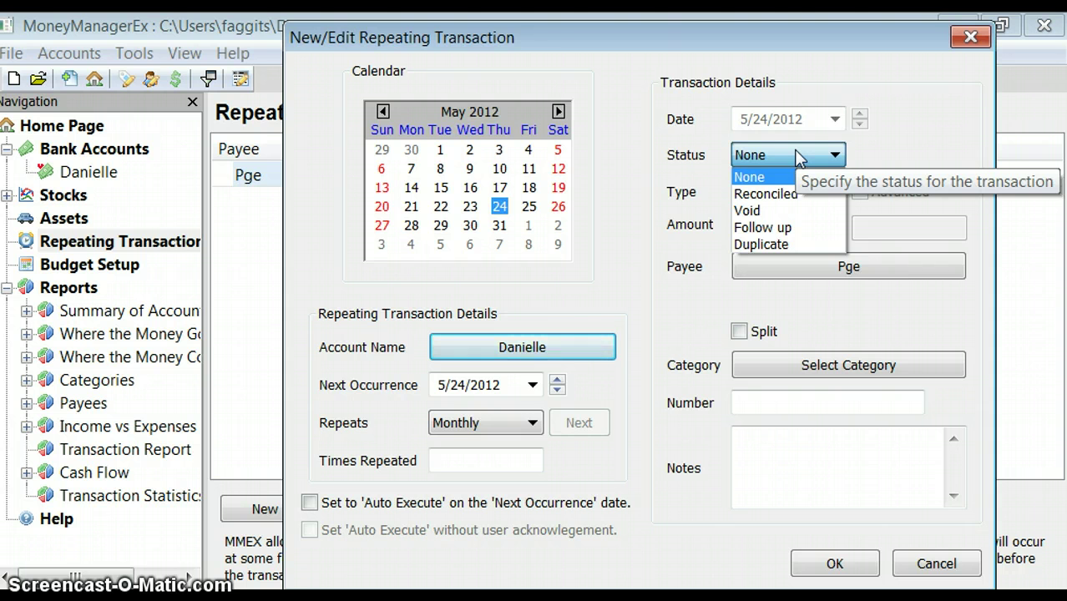
pyautogui.click(795, 154)
pyautogui.click(794, 152)
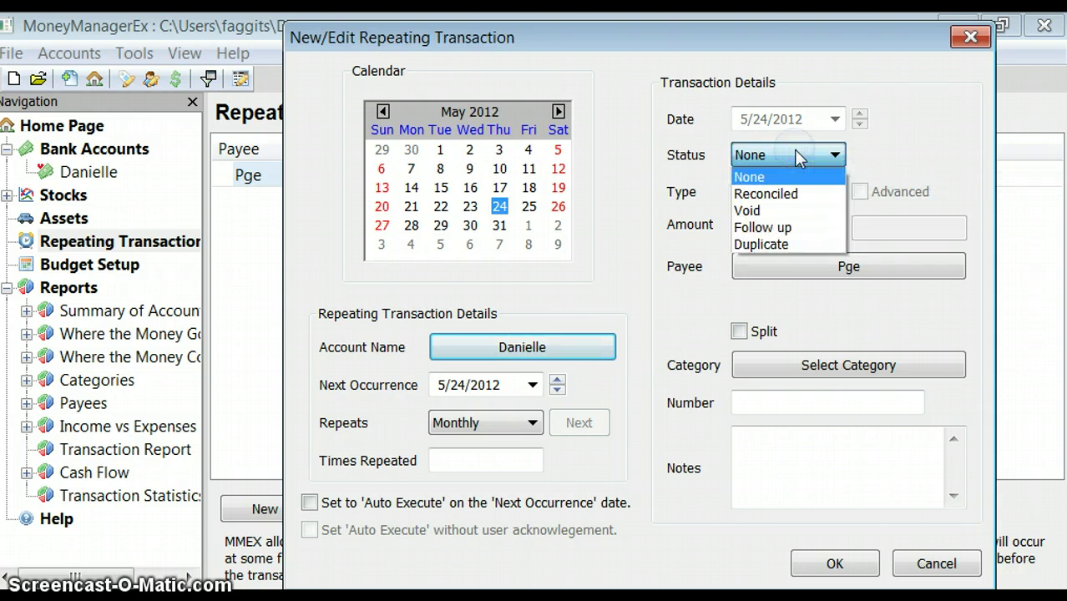
pyautogui.click(800, 177)
pyautogui.click(798, 155)
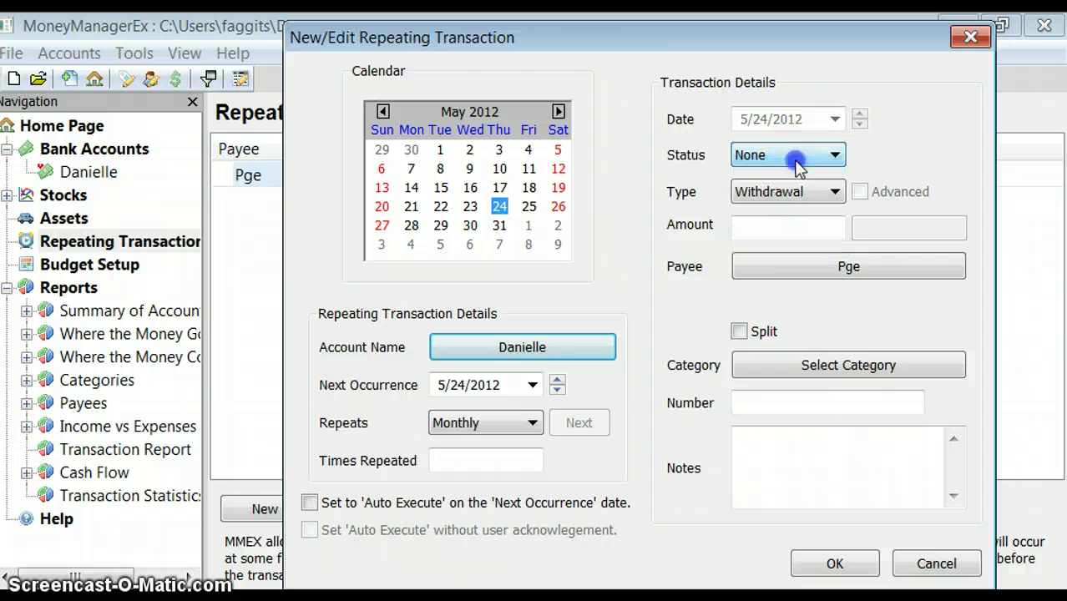
# Enter 300.00 as the transaction amount
pyautogui.click(747, 227)
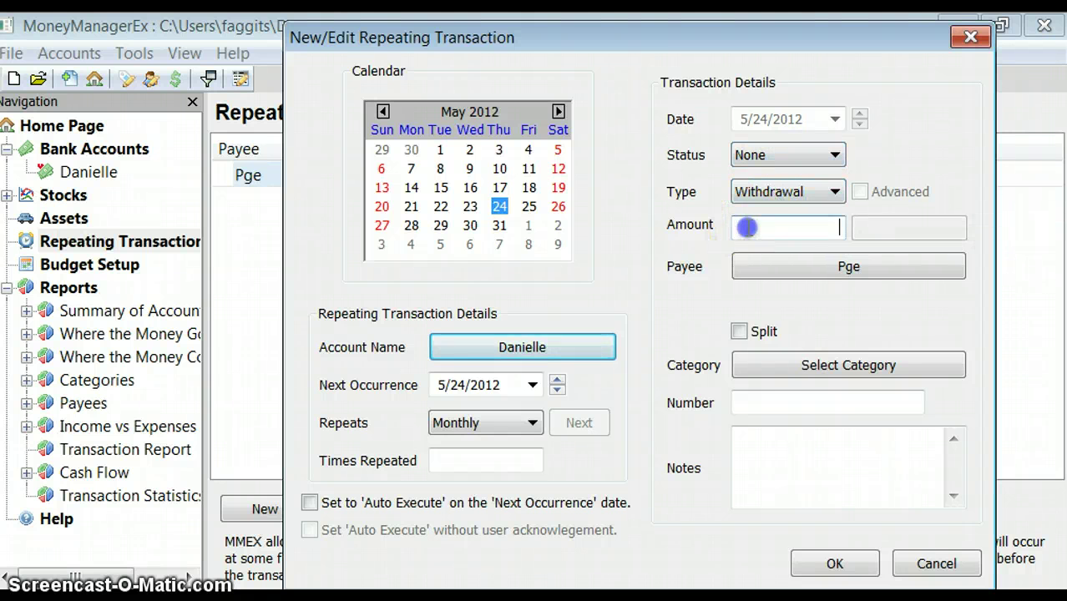
pyautogui.write('300')
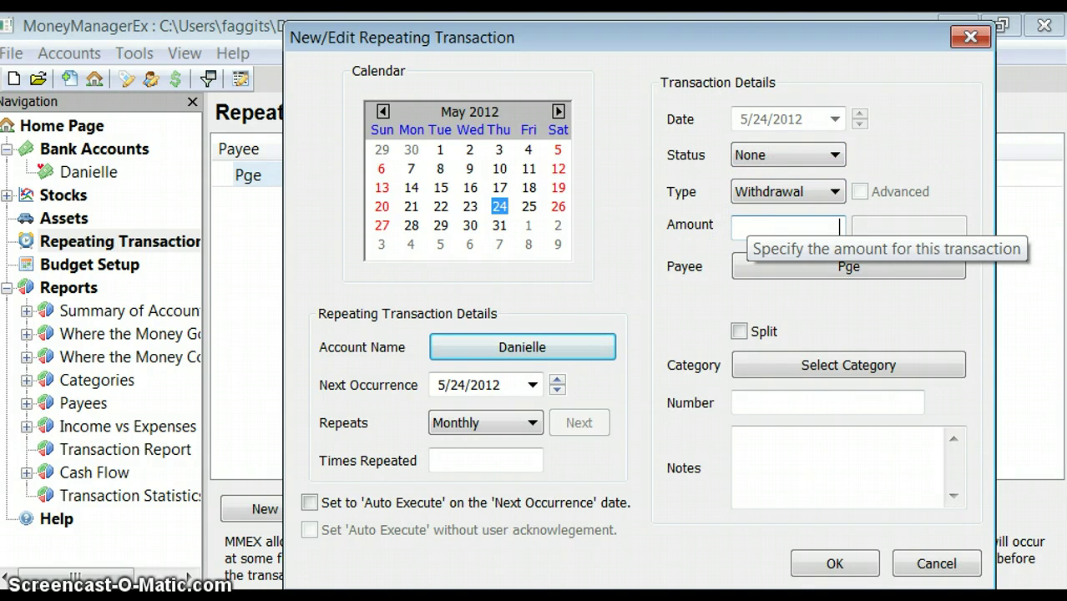
pyautogui.write('.00')
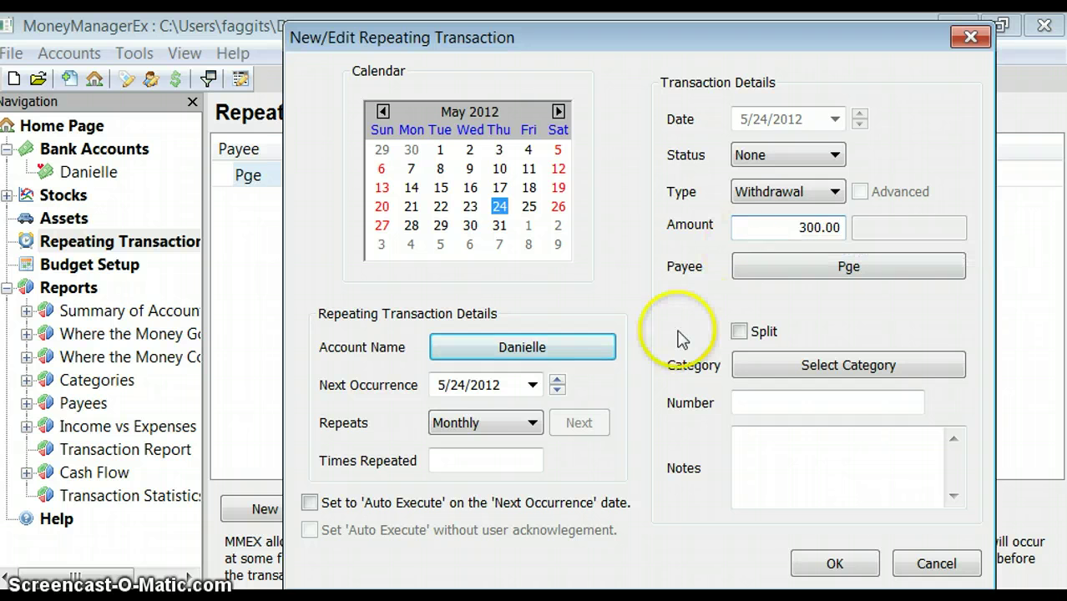
pyautogui.click(799, 275)
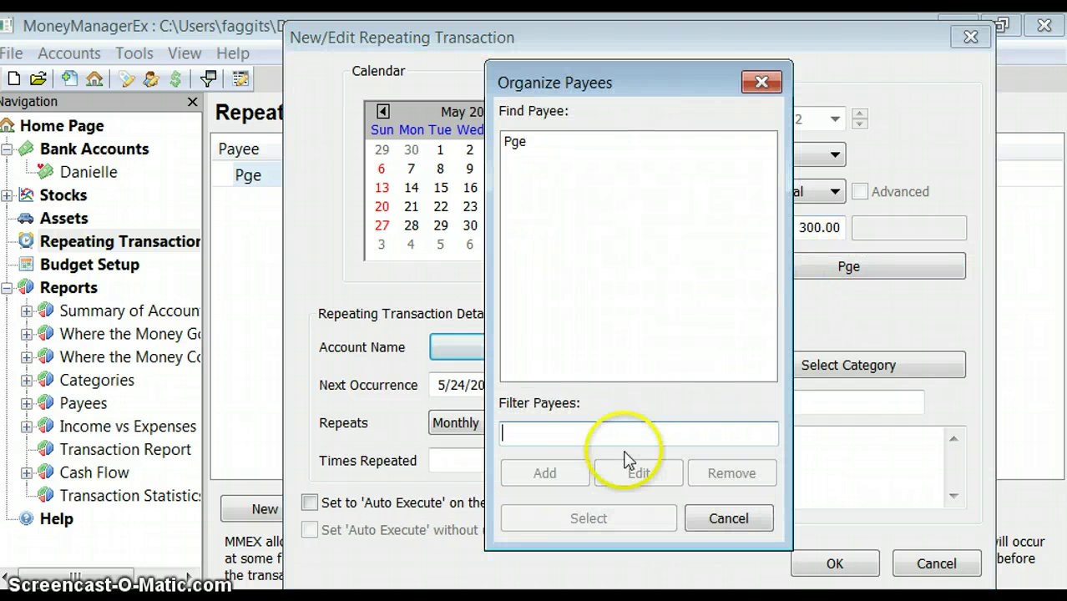
pyautogui.click(761, 82)
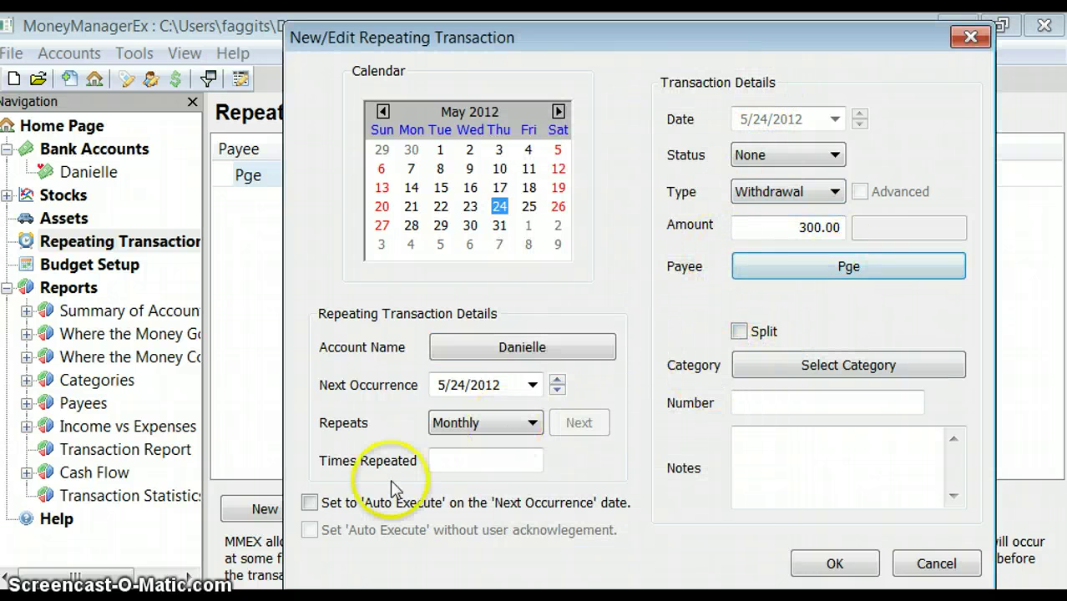
# Rename payee Pge to Wellsfargo, select it, and dismiss the invalid category warning
pyautogui.click(831, 267)
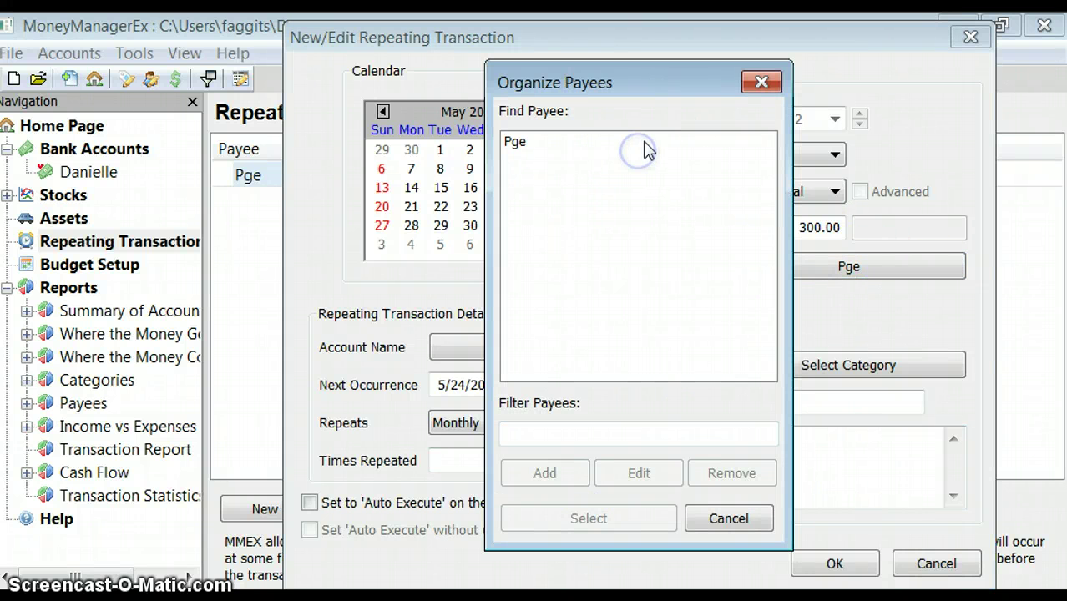
pyautogui.click(648, 146)
pyautogui.click(641, 480)
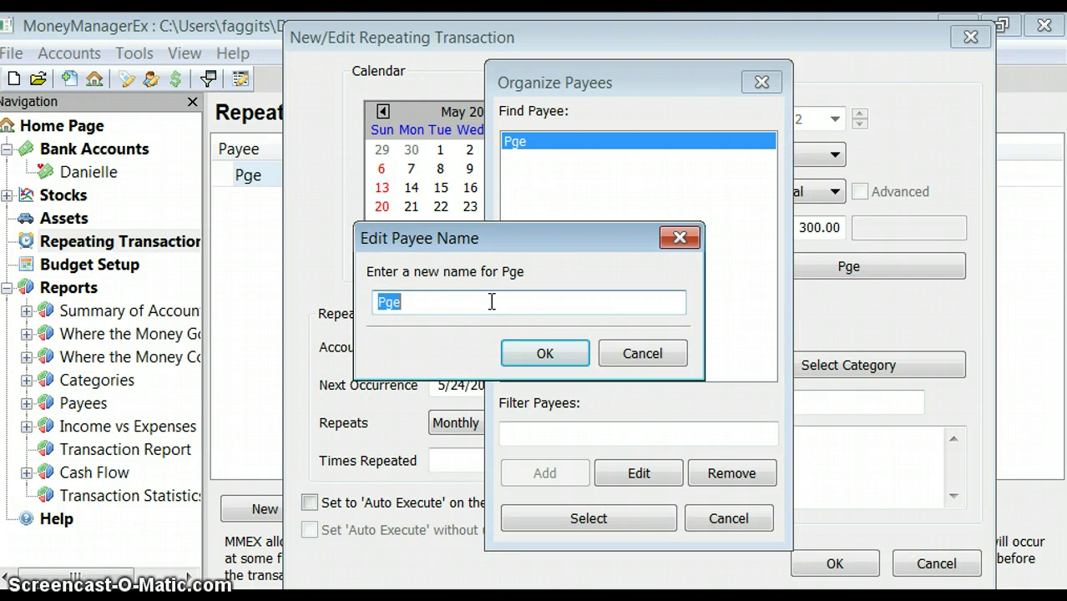
pyautogui.press('BackSpace')
pyautogui.write('Wellsfargo.co')
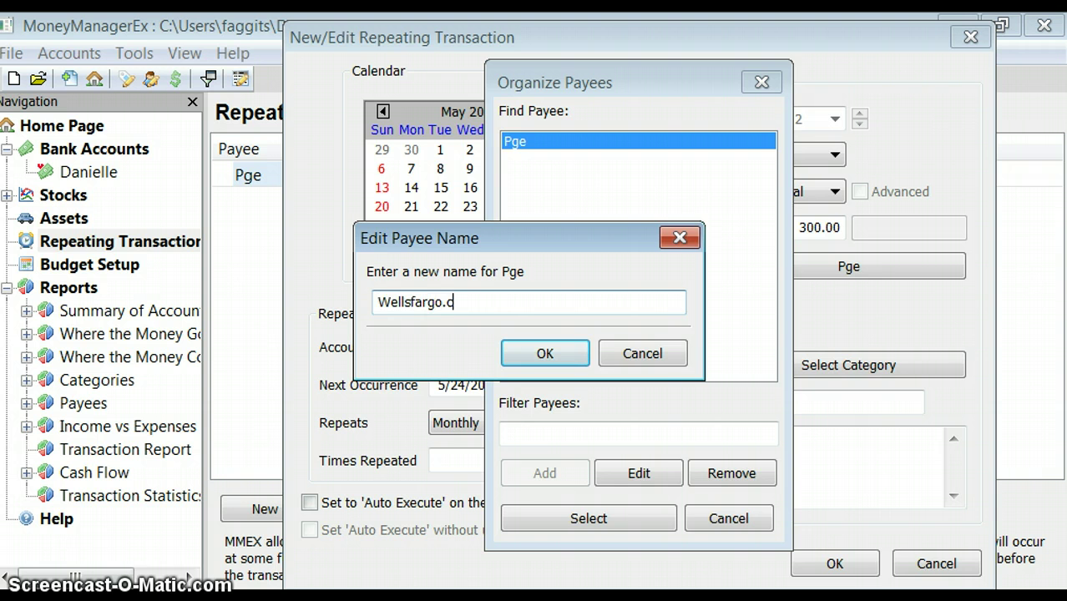
pyautogui.press('BackSpace')
pyautogui.press('BackSpace')
pyautogui.press('BackSpace')
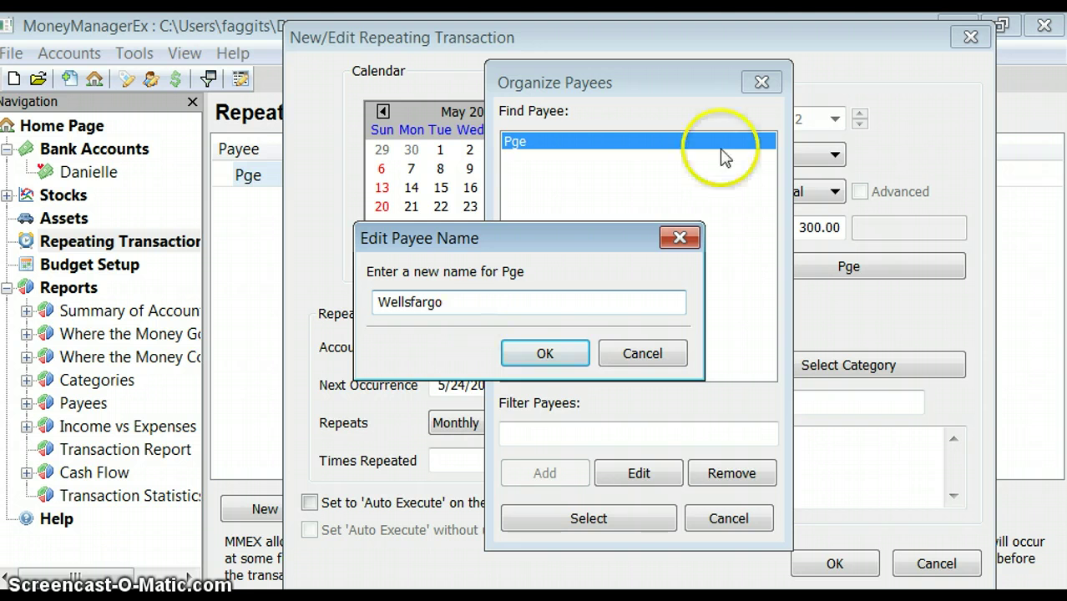
pyautogui.click(513, 359)
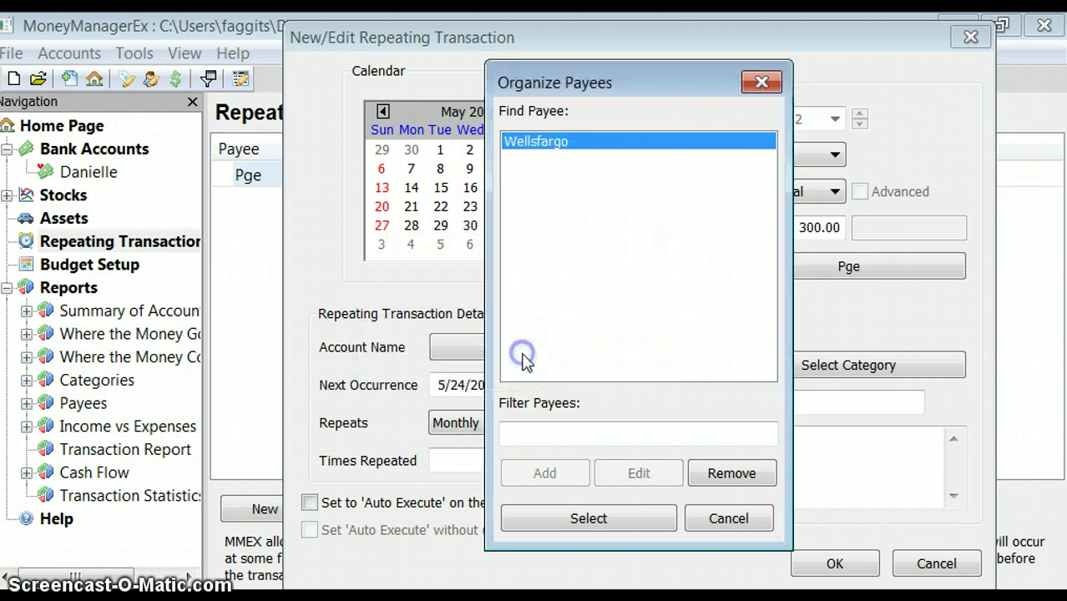
pyautogui.click(569, 518)
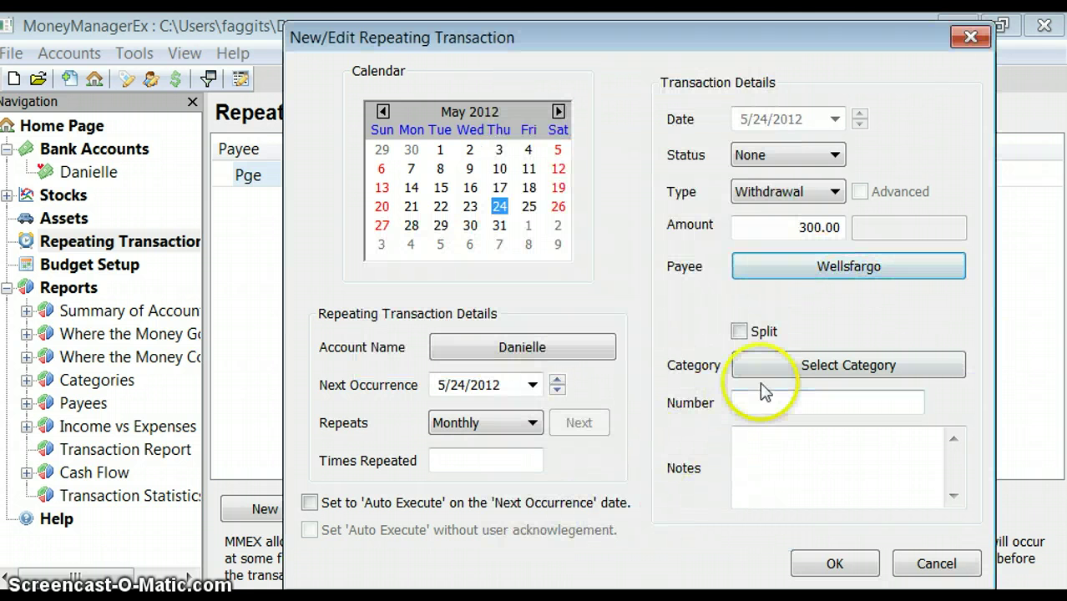
pyautogui.click(831, 564)
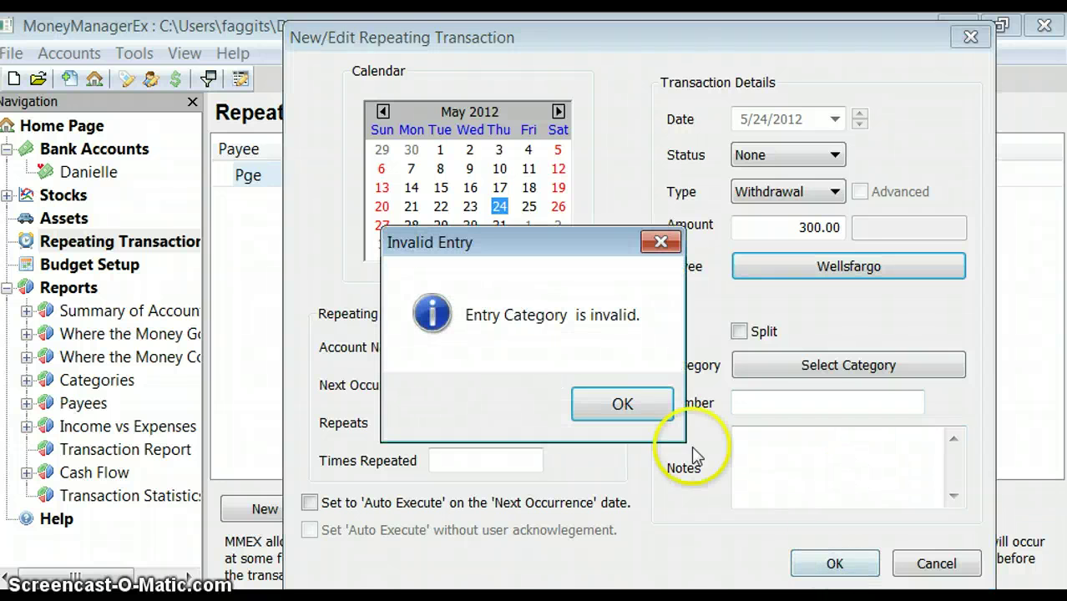
pyautogui.click(643, 422)
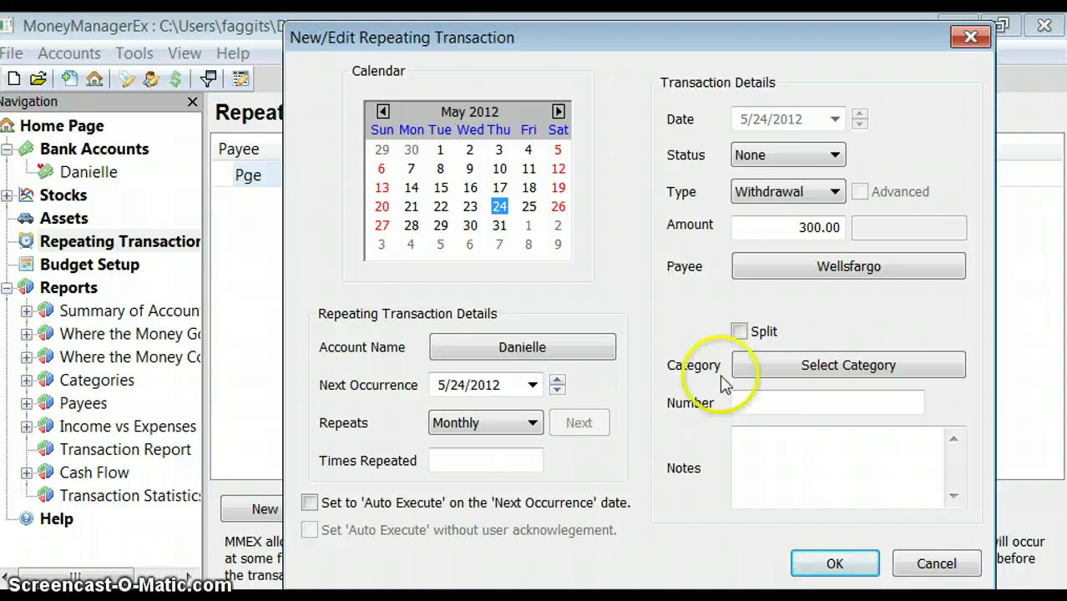
# Assign the Automobile category and save the 300.00 monthly Wellsfargo withdrawal
pyautogui.click(754, 365)
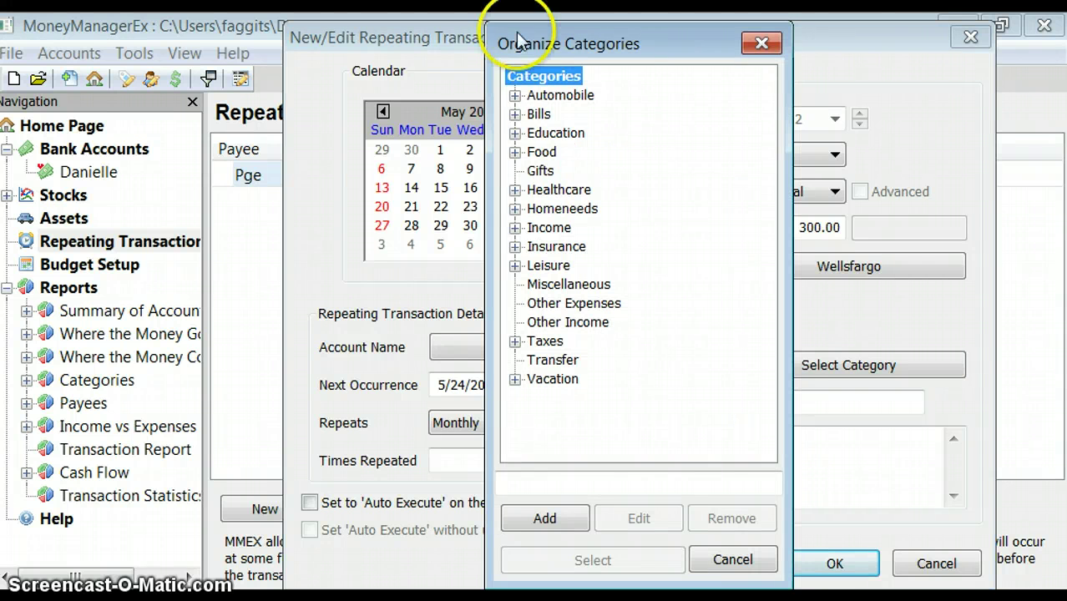
pyautogui.click(526, 94)
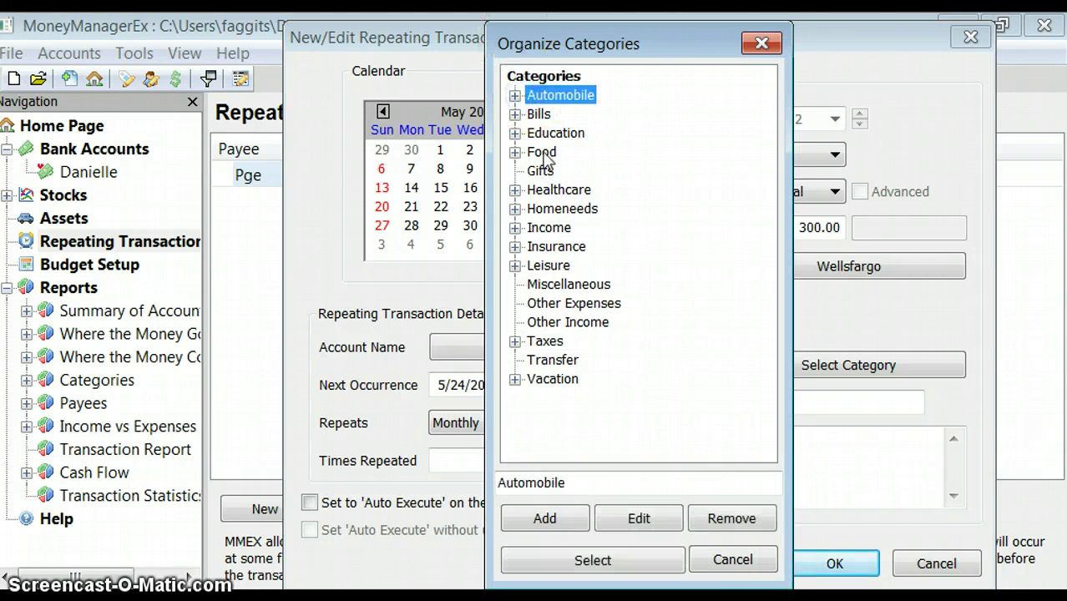
pyautogui.click(562, 519)
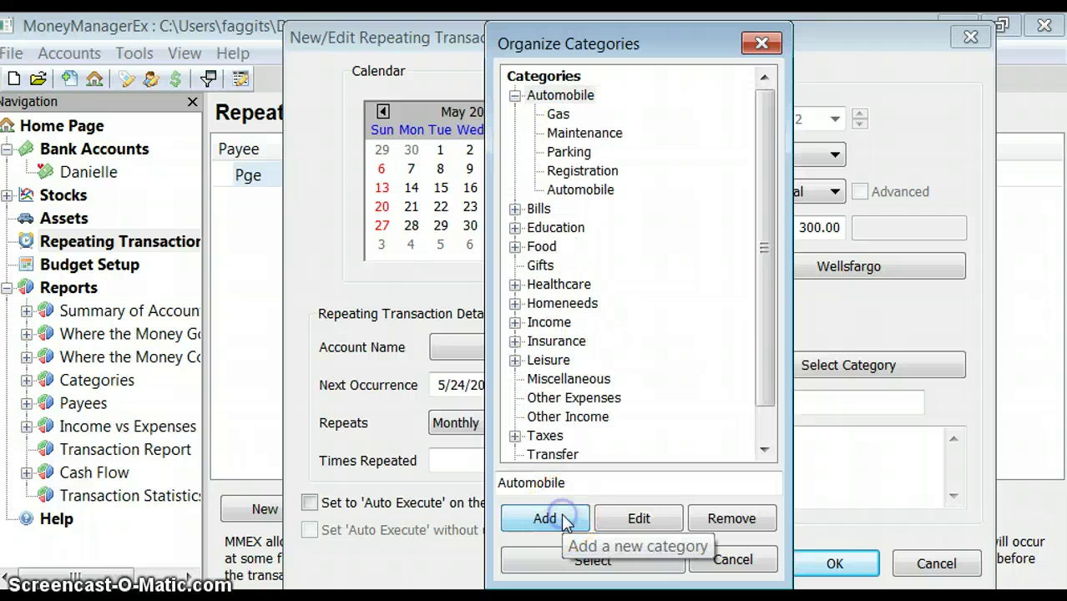
pyautogui.click(562, 561)
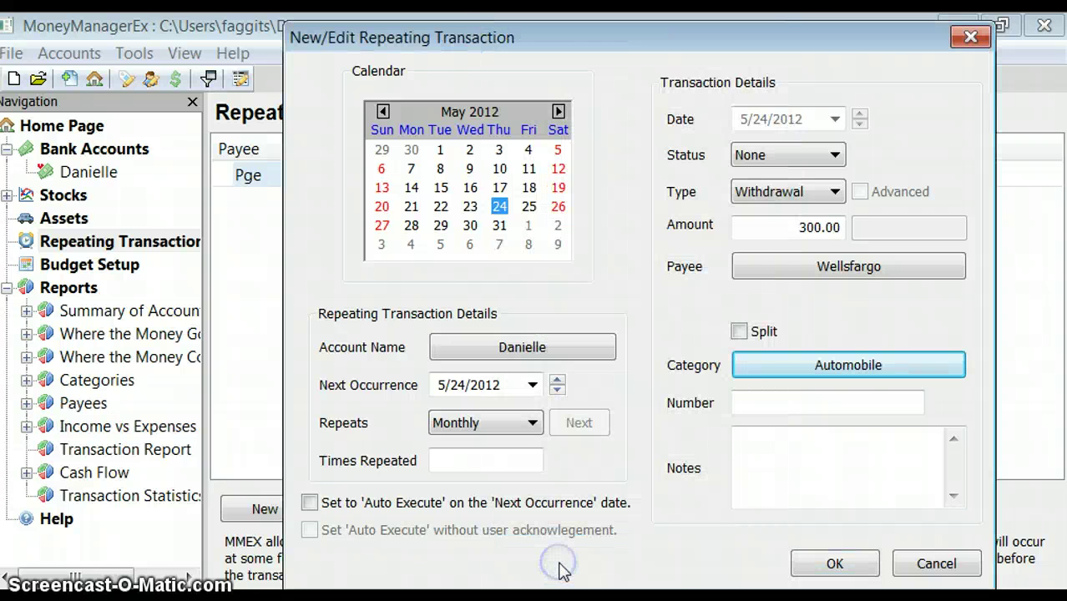
pyautogui.click(822, 562)
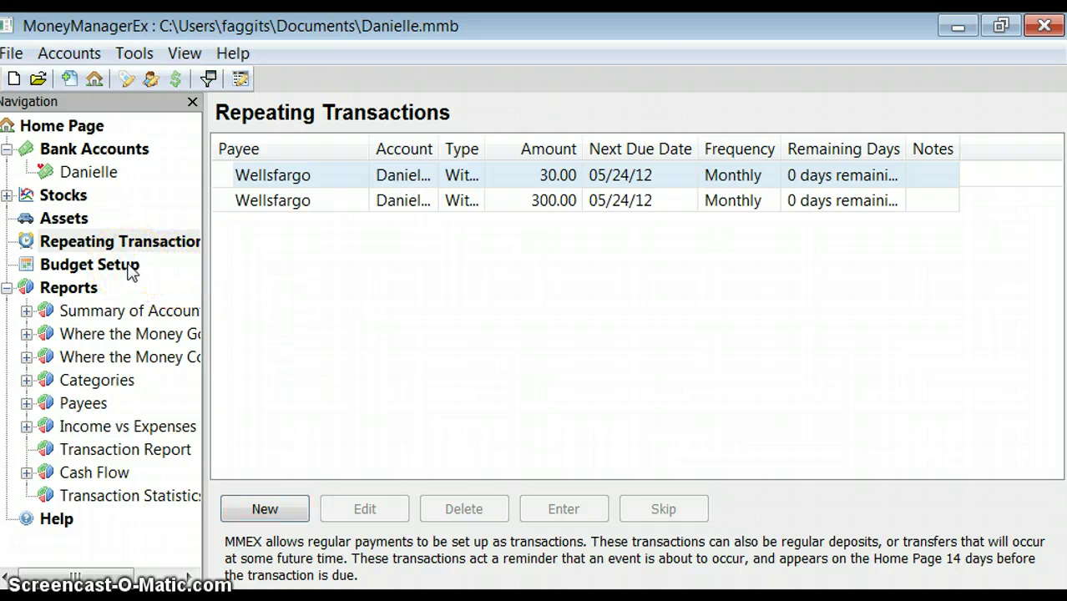
# Open Budget Setup from the navigation tree to show the Budgeting help page
pyautogui.click(90, 265)
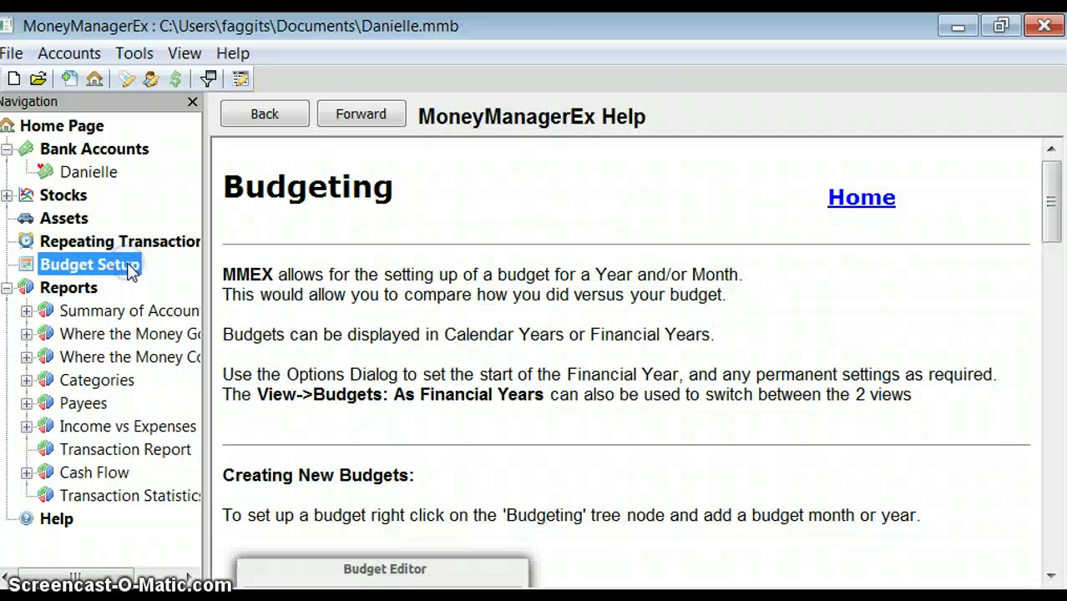